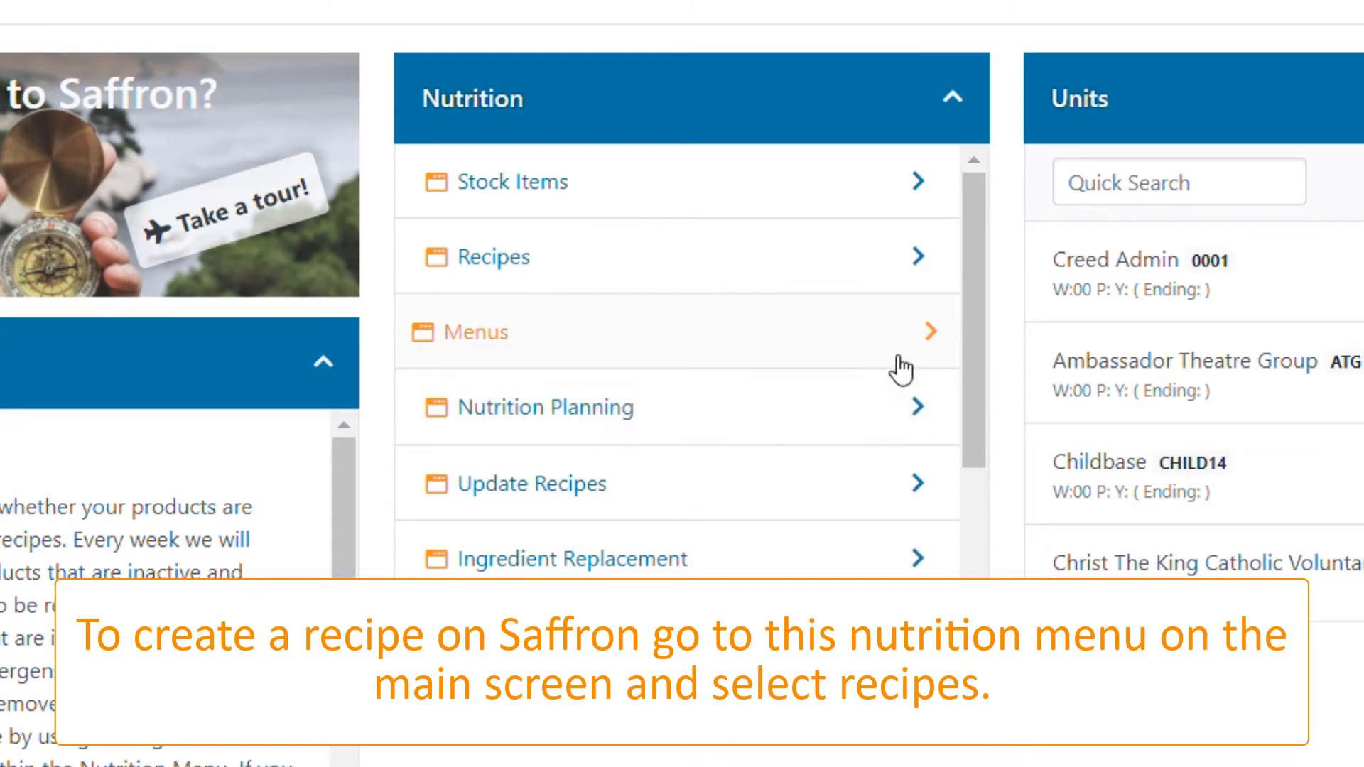
- Start a new recipe in the Nutrition section with the code ARscone and the description "Scones recipe"
{"action": "left_click", "coordinate": [862, 280]}
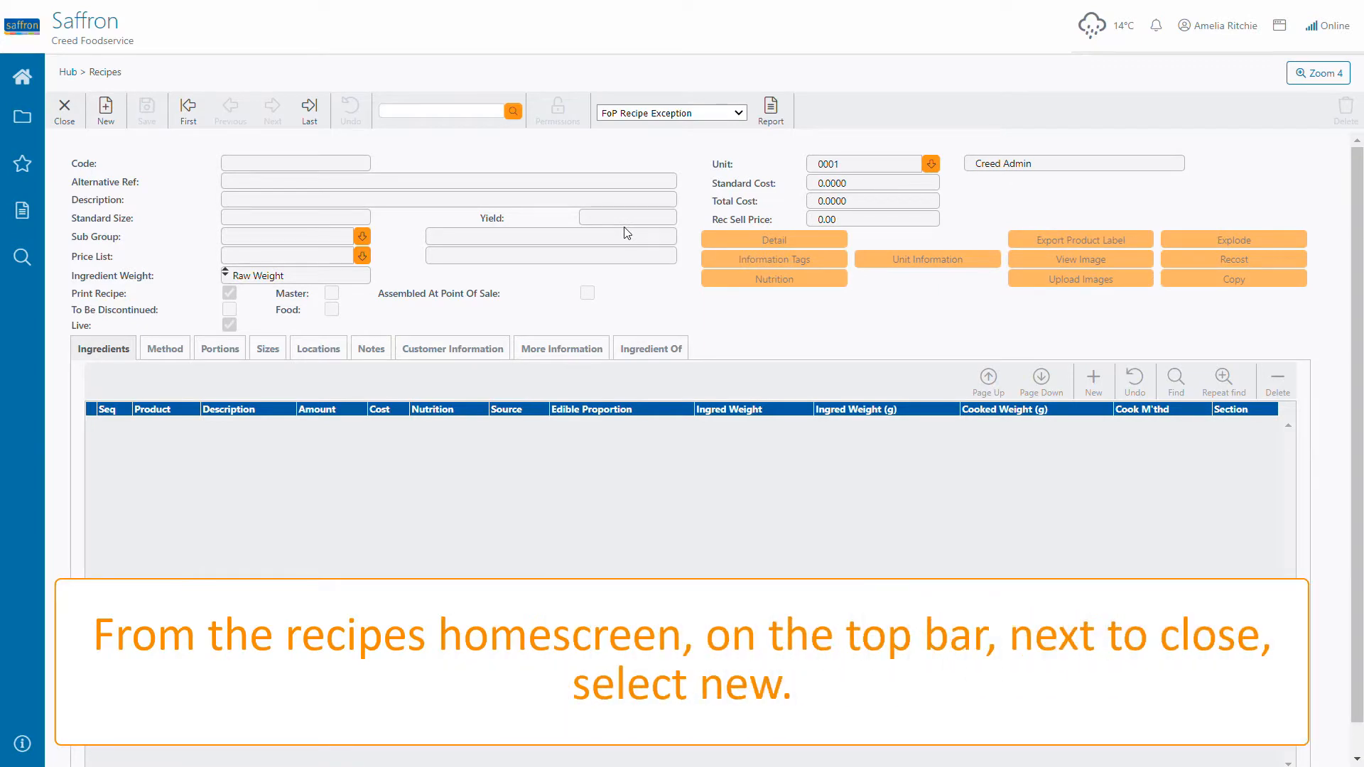
{"action": "left_click", "coordinate": [118, 126]}
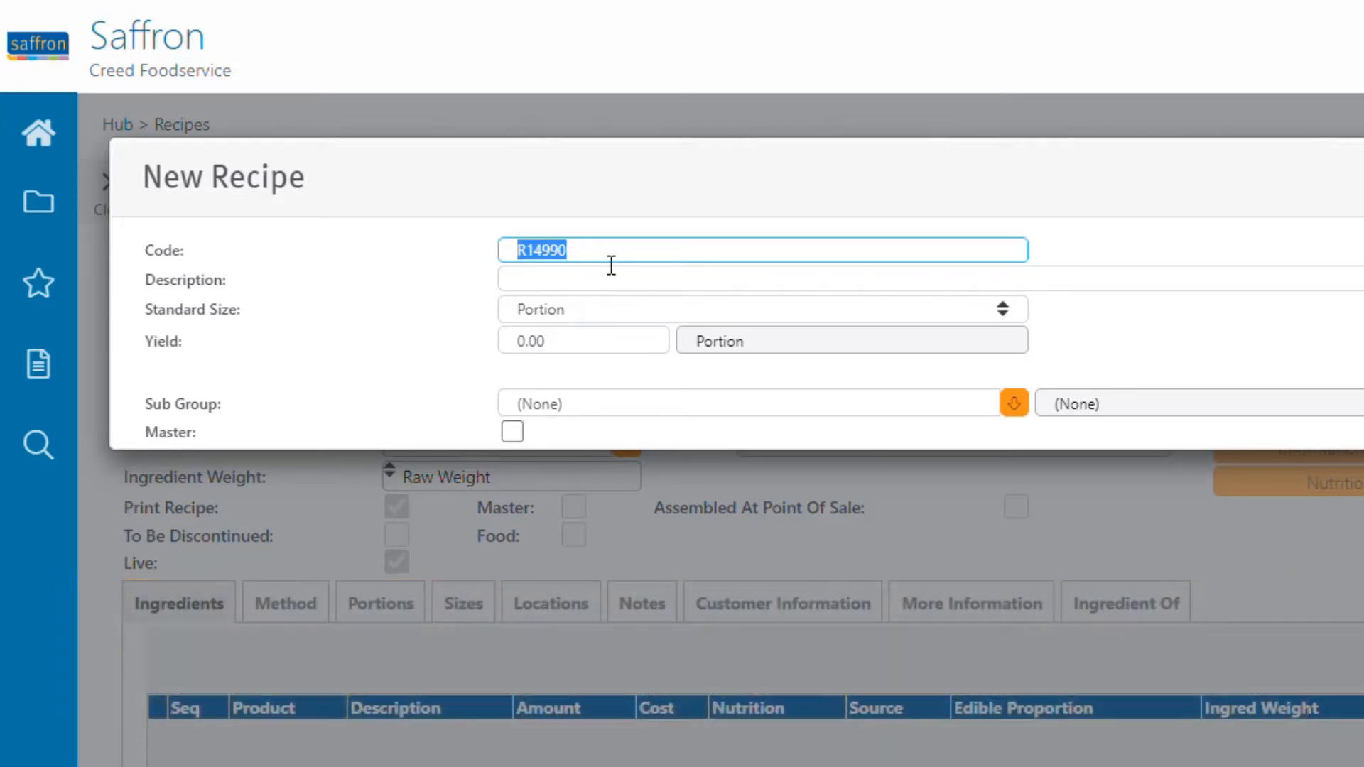
{"action": "type", "text": "AR"}
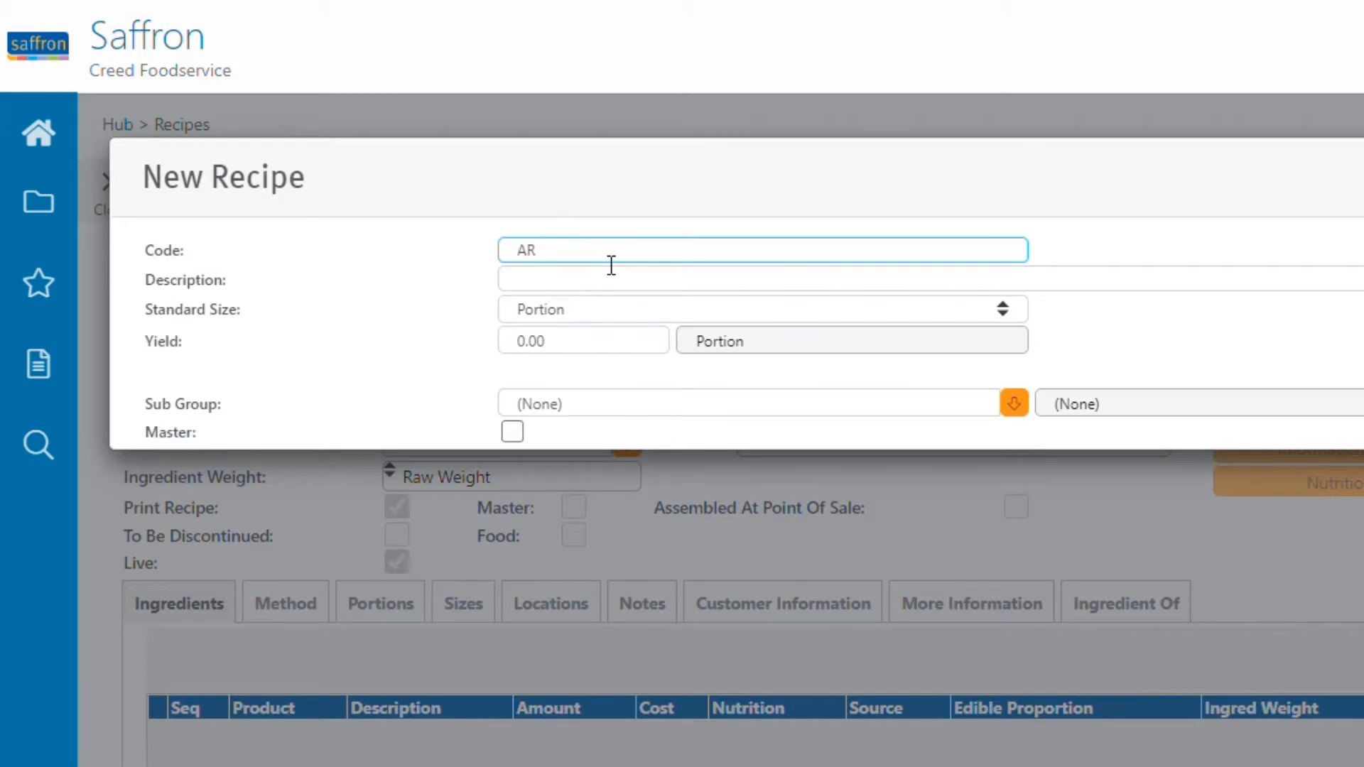
{"action": "type", "text": "scone"}
{"action": "key", "text": "Tab"}
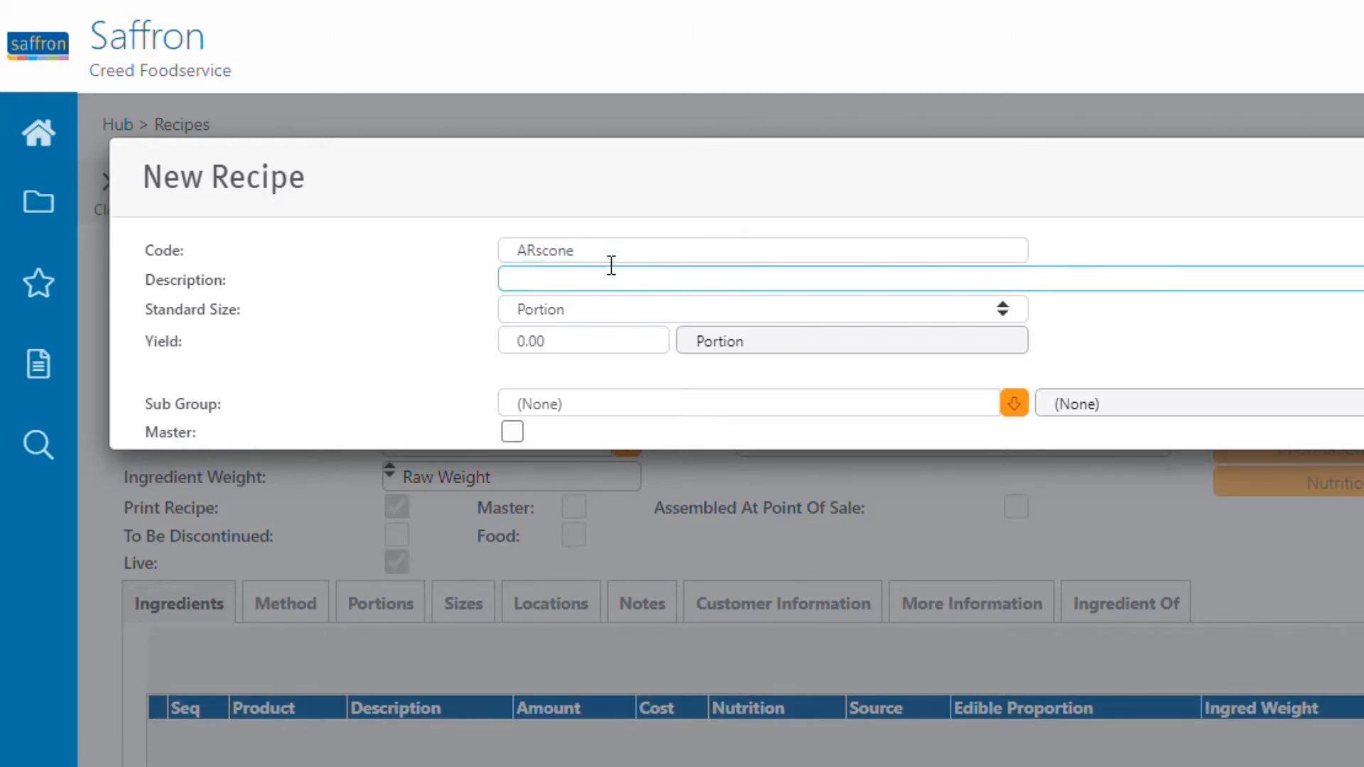
{"action": "type", "text": "Scones recipe"}
- Set the new recipe's yield to 10 portions, assign the Recipes sub group and create it
{"action": "left_click", "coordinate": [623, 352]}
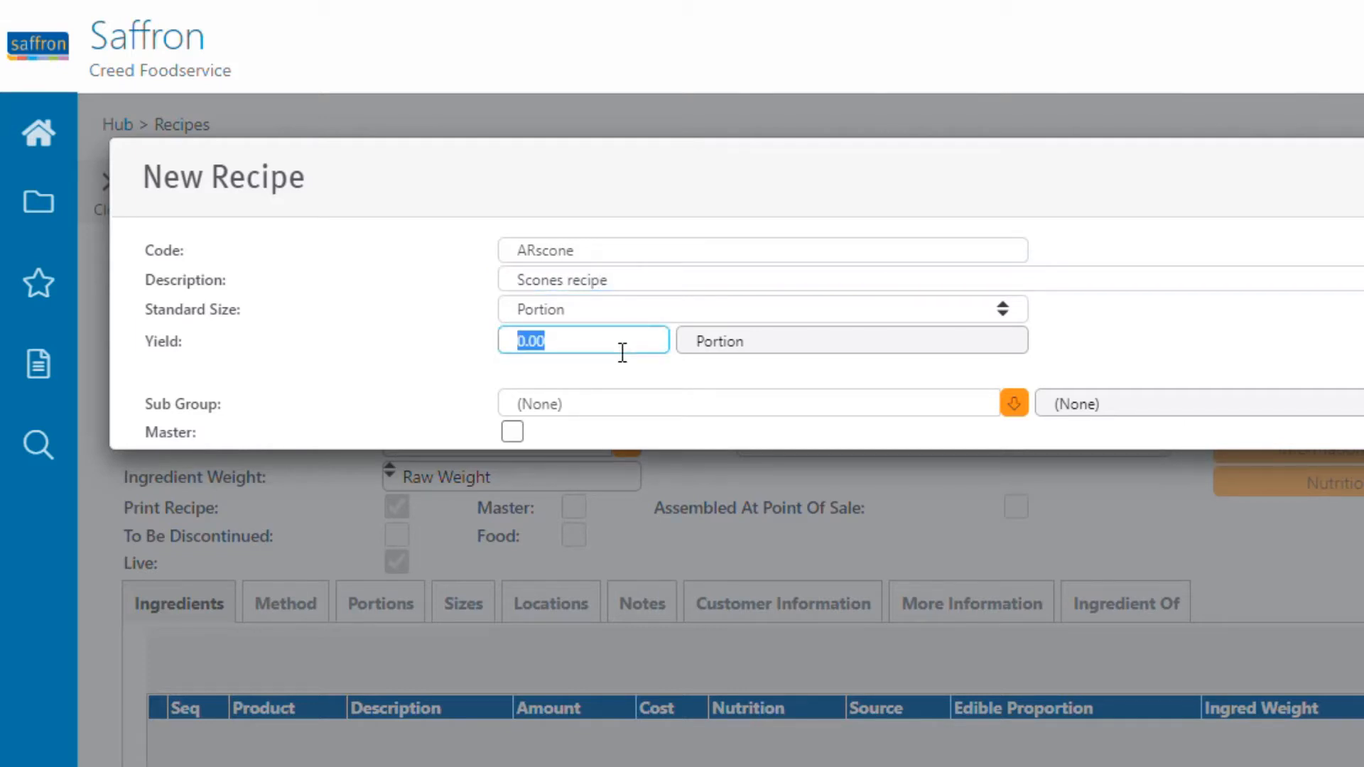
{"action": "type", "text": "10"}
{"action": "left_click", "coordinate": [878, 409]}
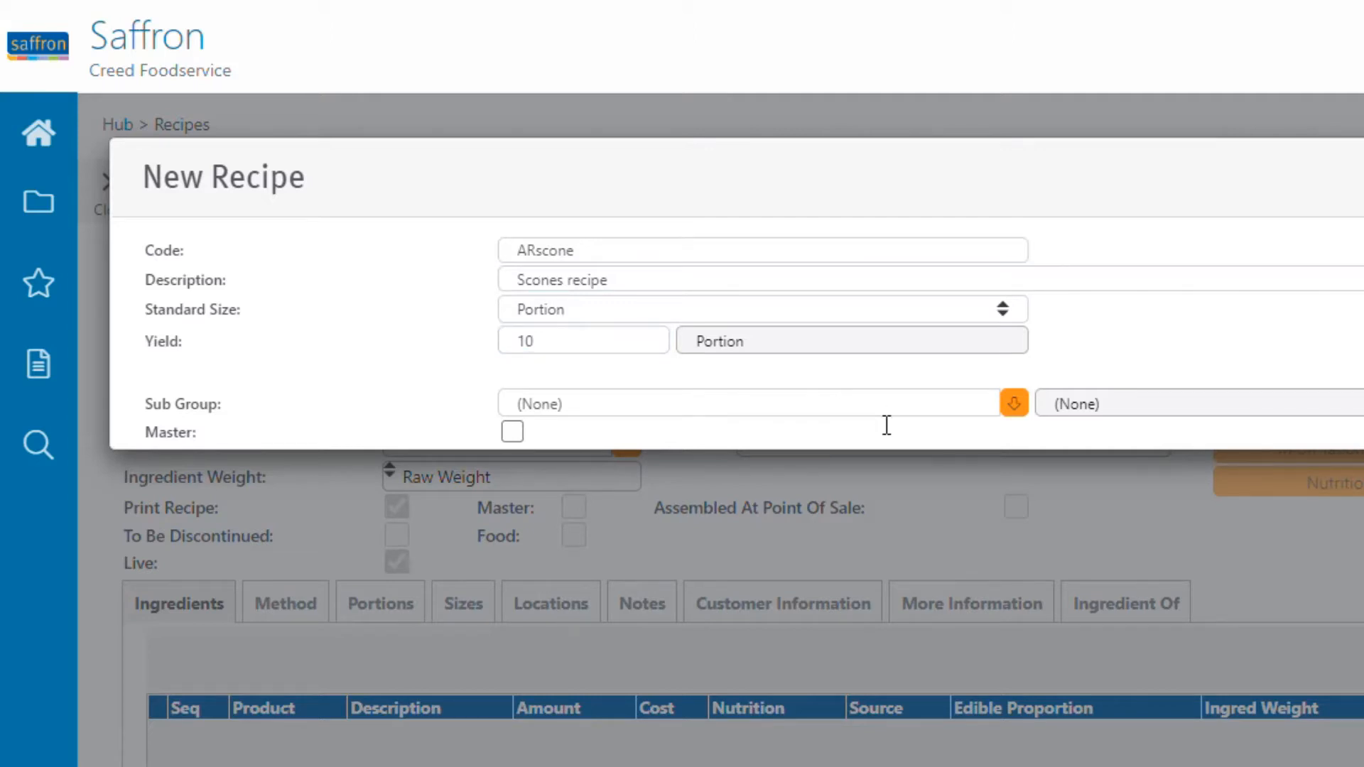
{"action": "left_click", "coordinate": [886, 419]}
{"action": "type", "text": "r"}
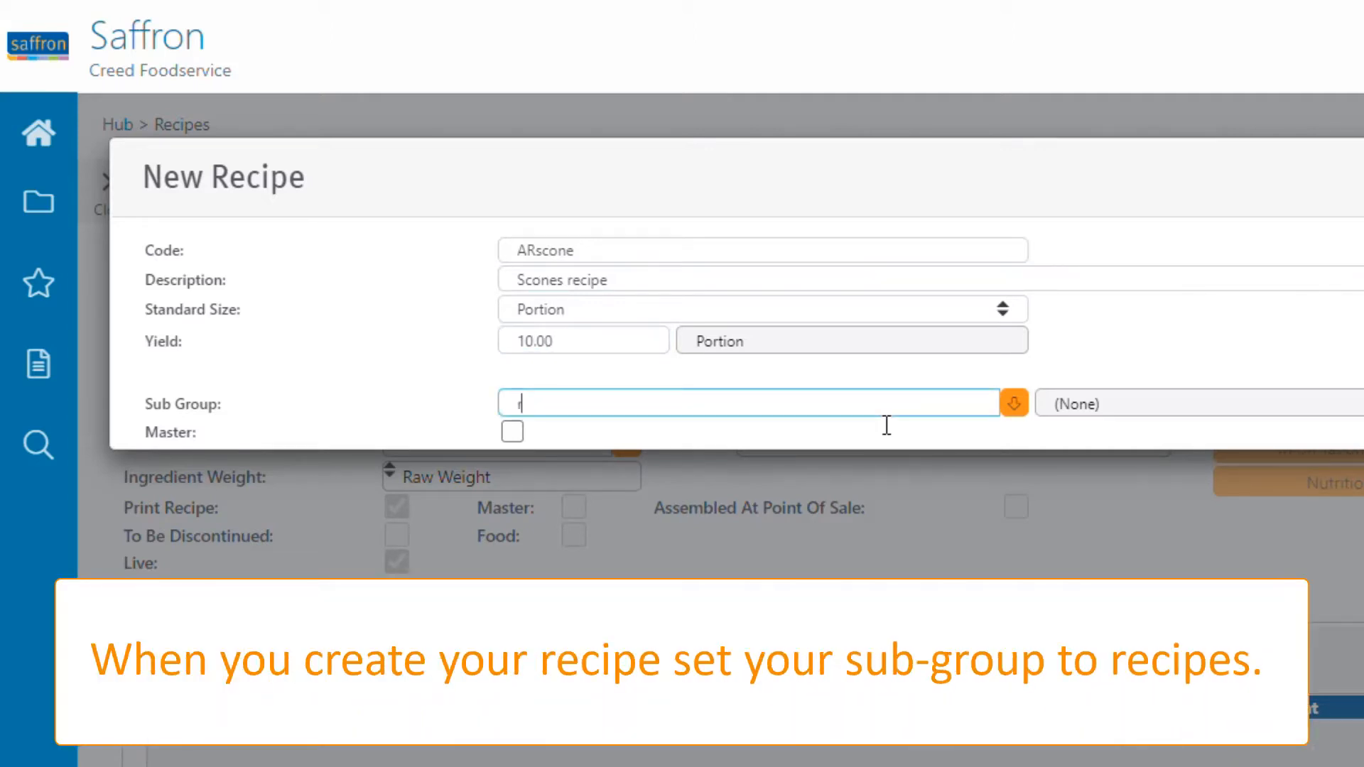
{"action": "type", "text": "ecipes"}
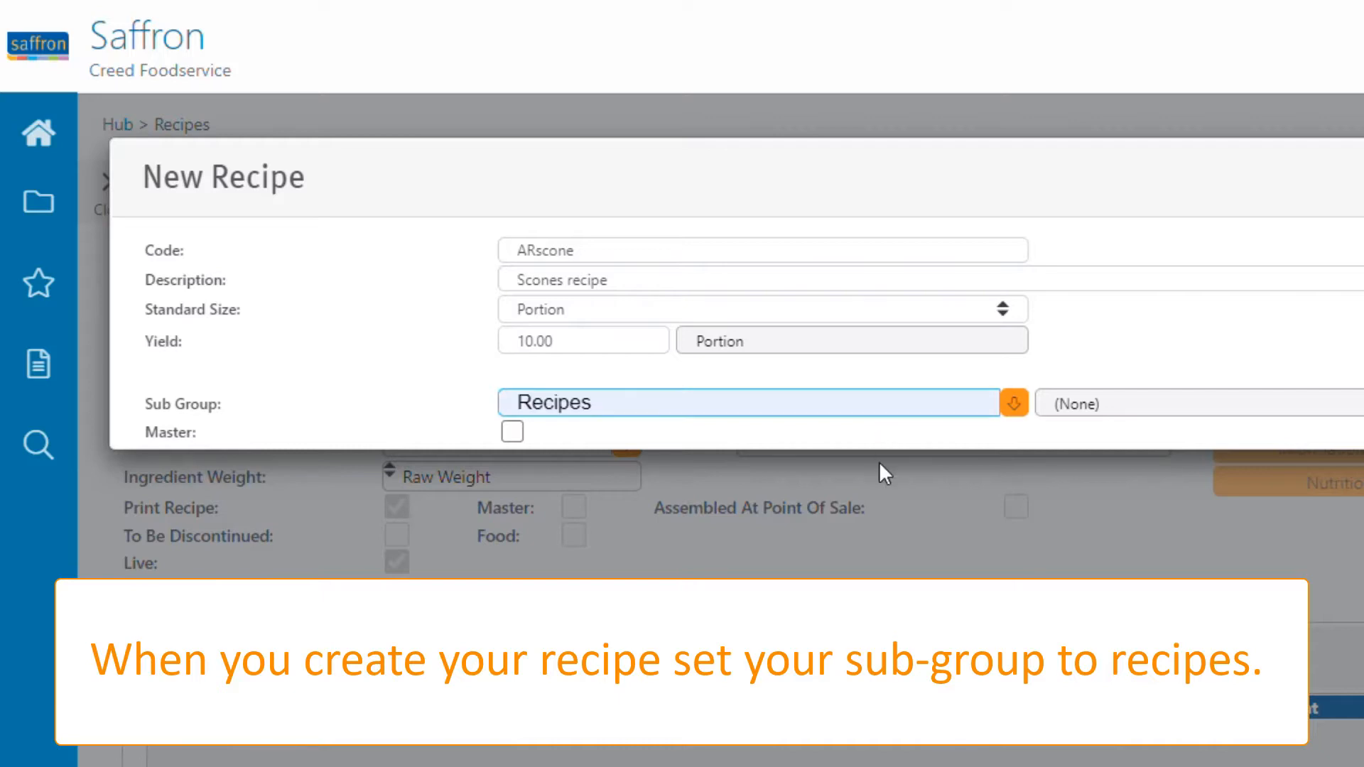
{"action": "left_click", "coordinate": [879, 462]}
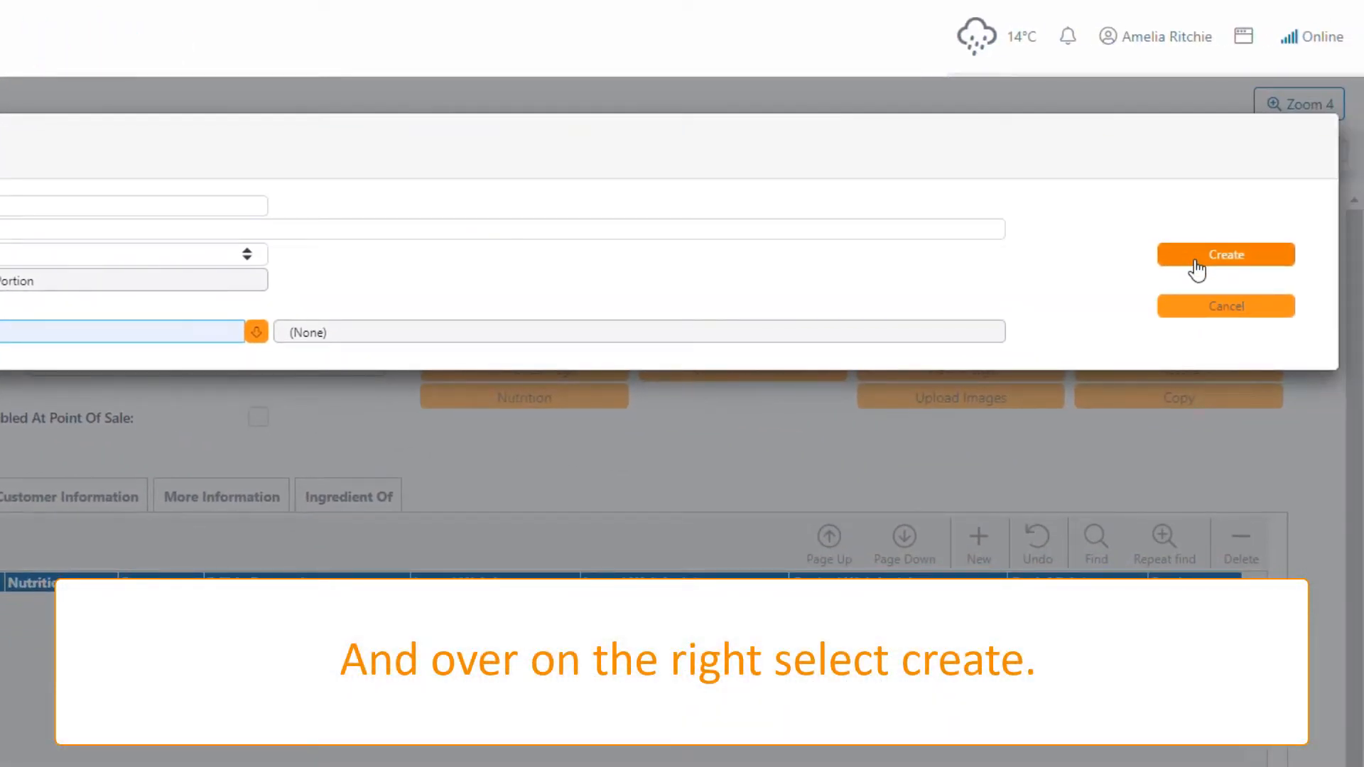
{"action": "left_click", "coordinate": [1195, 259]}
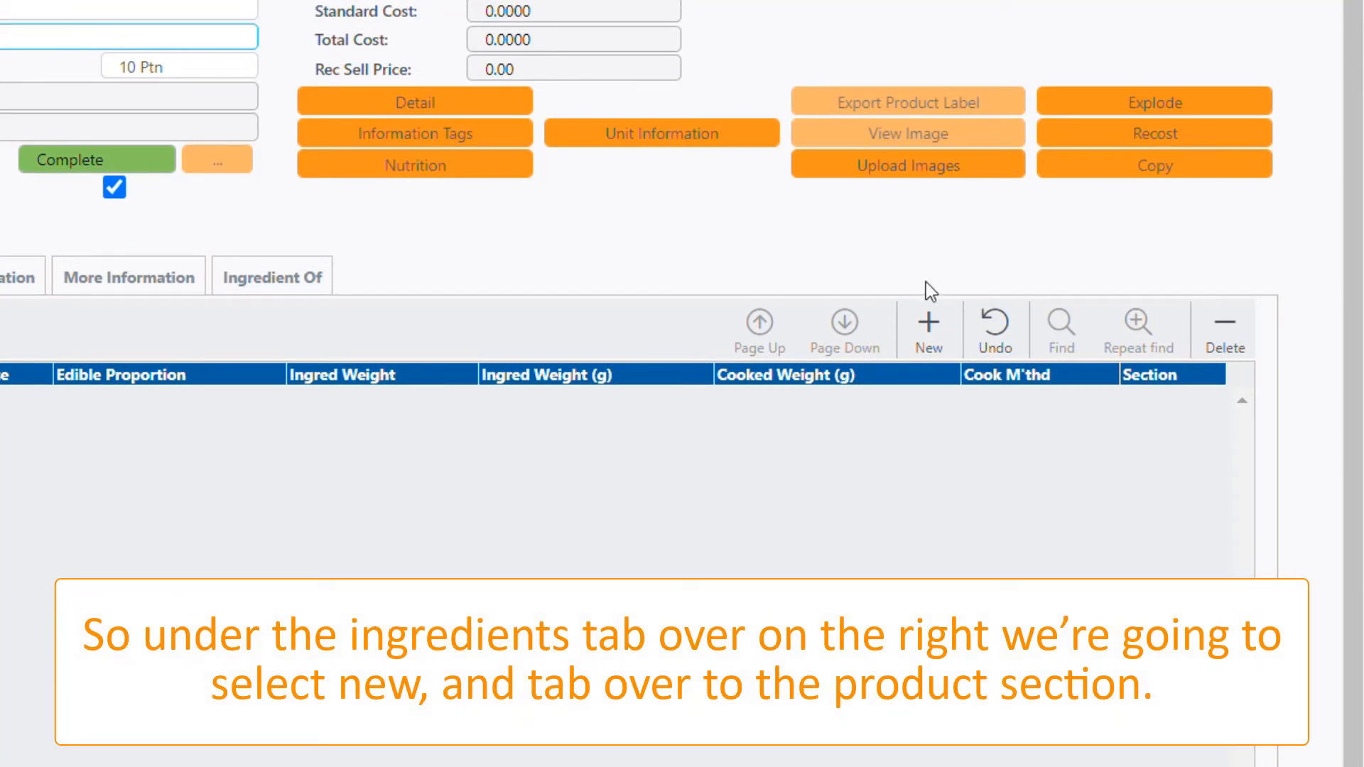
- Add an ingredient line for product 140750, Country Range Self Raising Flour, with an amount of 225g
{"action": "left_click", "coordinate": [933, 323]}
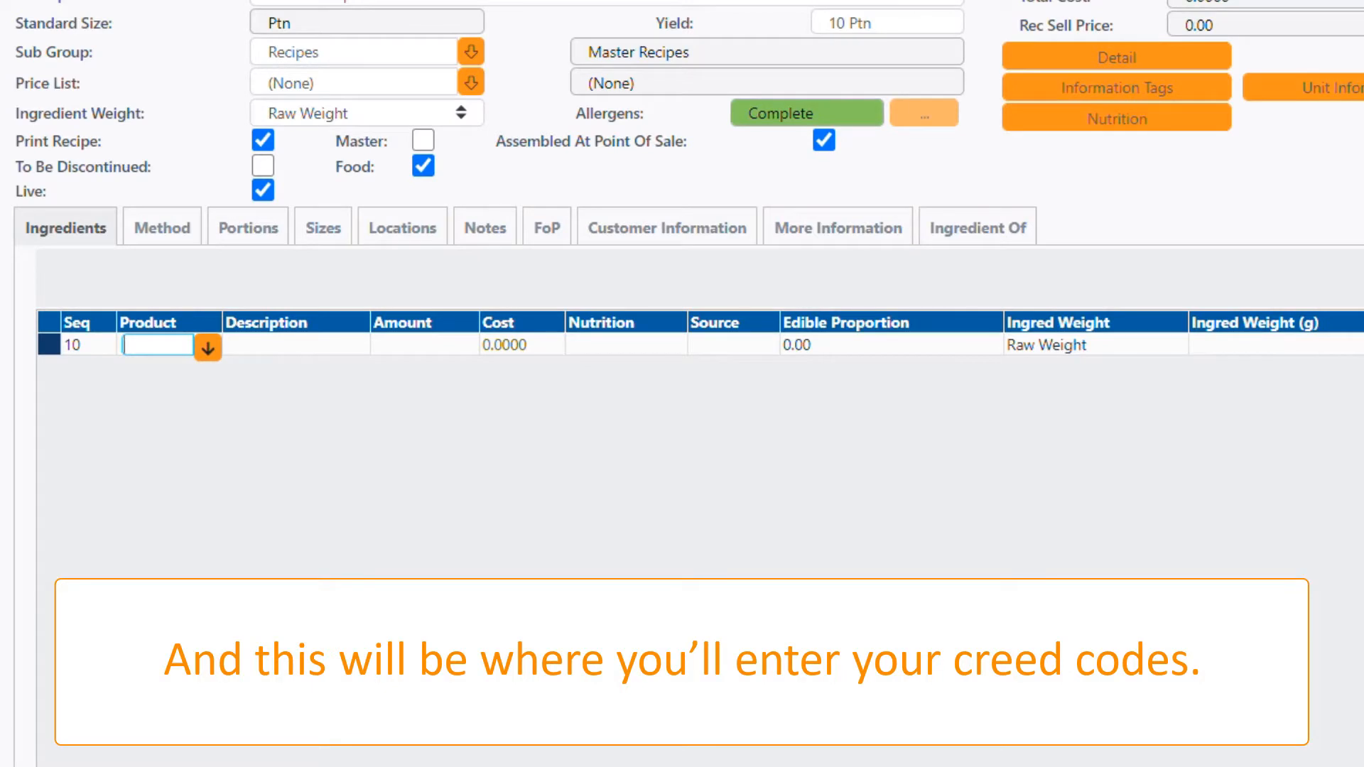
{"action": "type", "text": "140"}
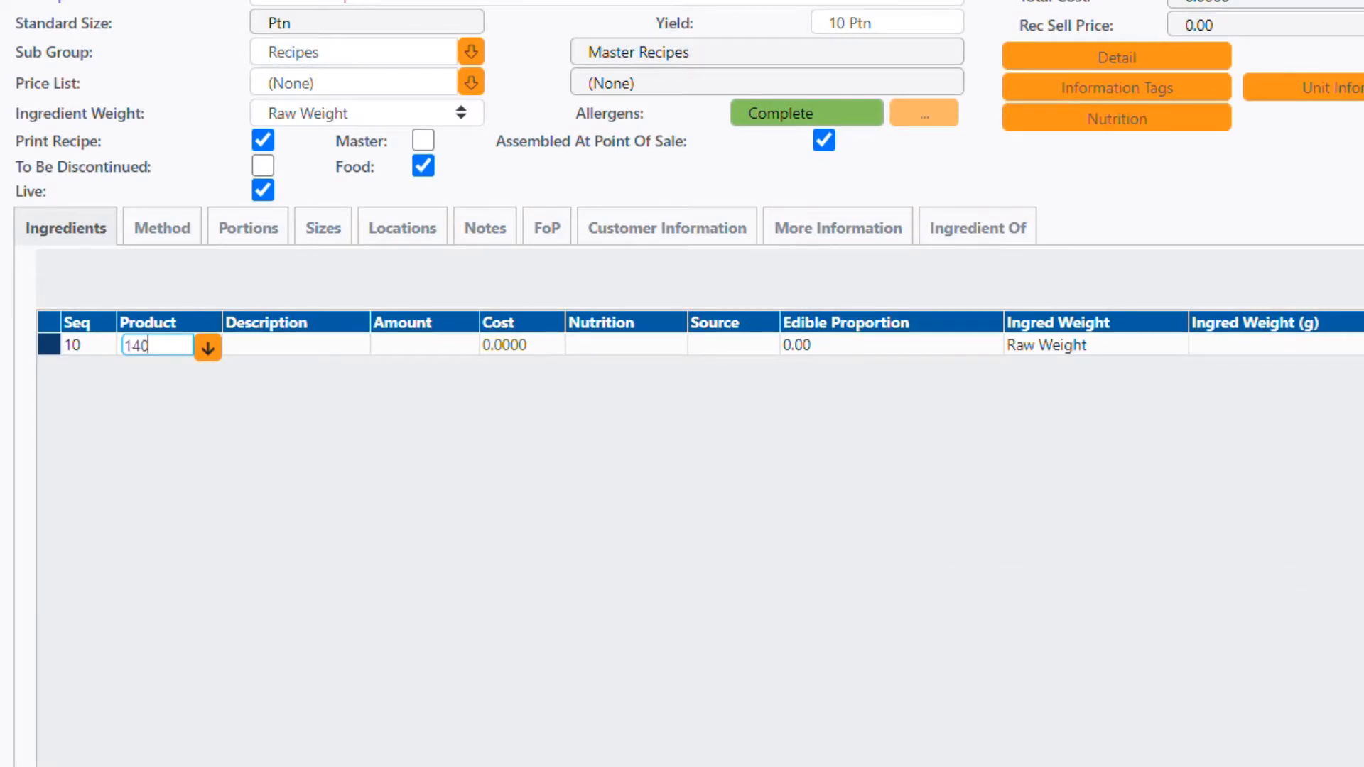
{"action": "type", "text": "750"}
{"action": "key", "text": "Tab"}
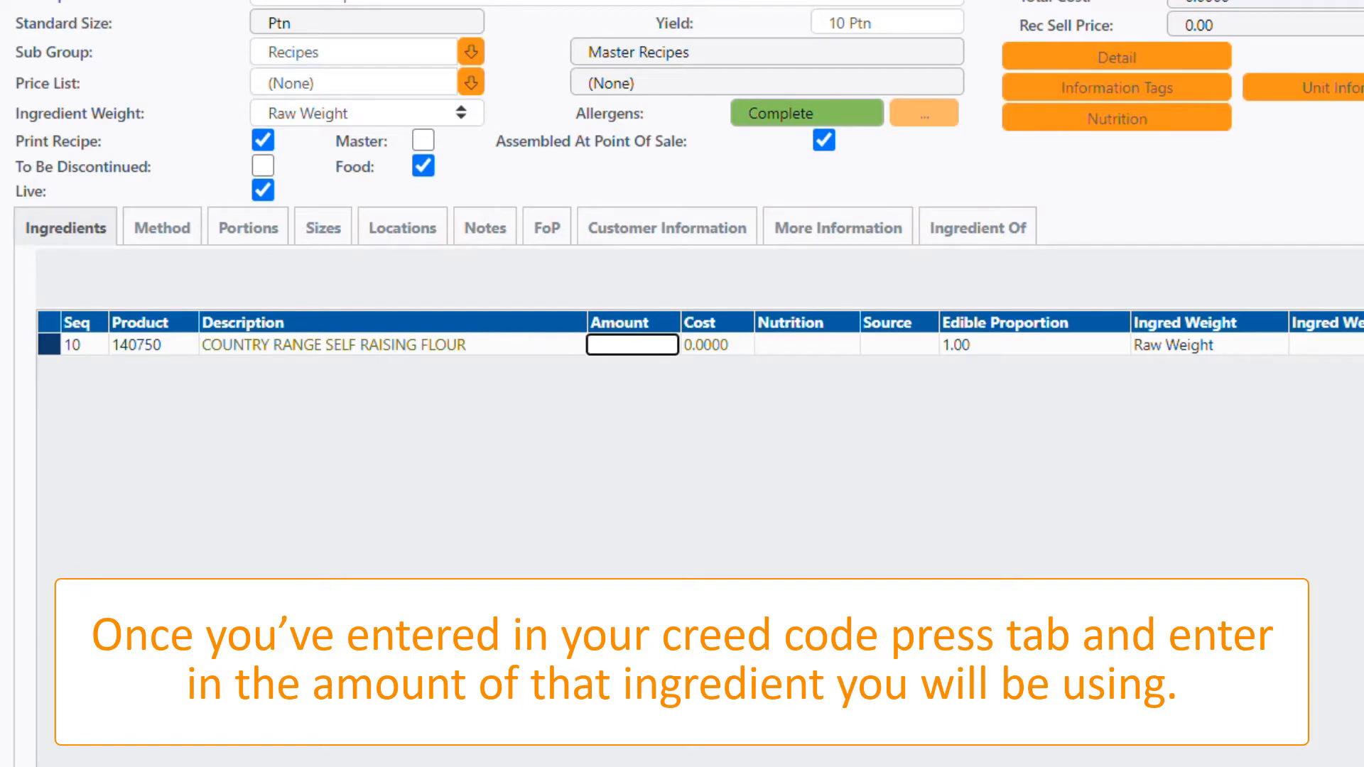
{"action": "type", "text": "225"}
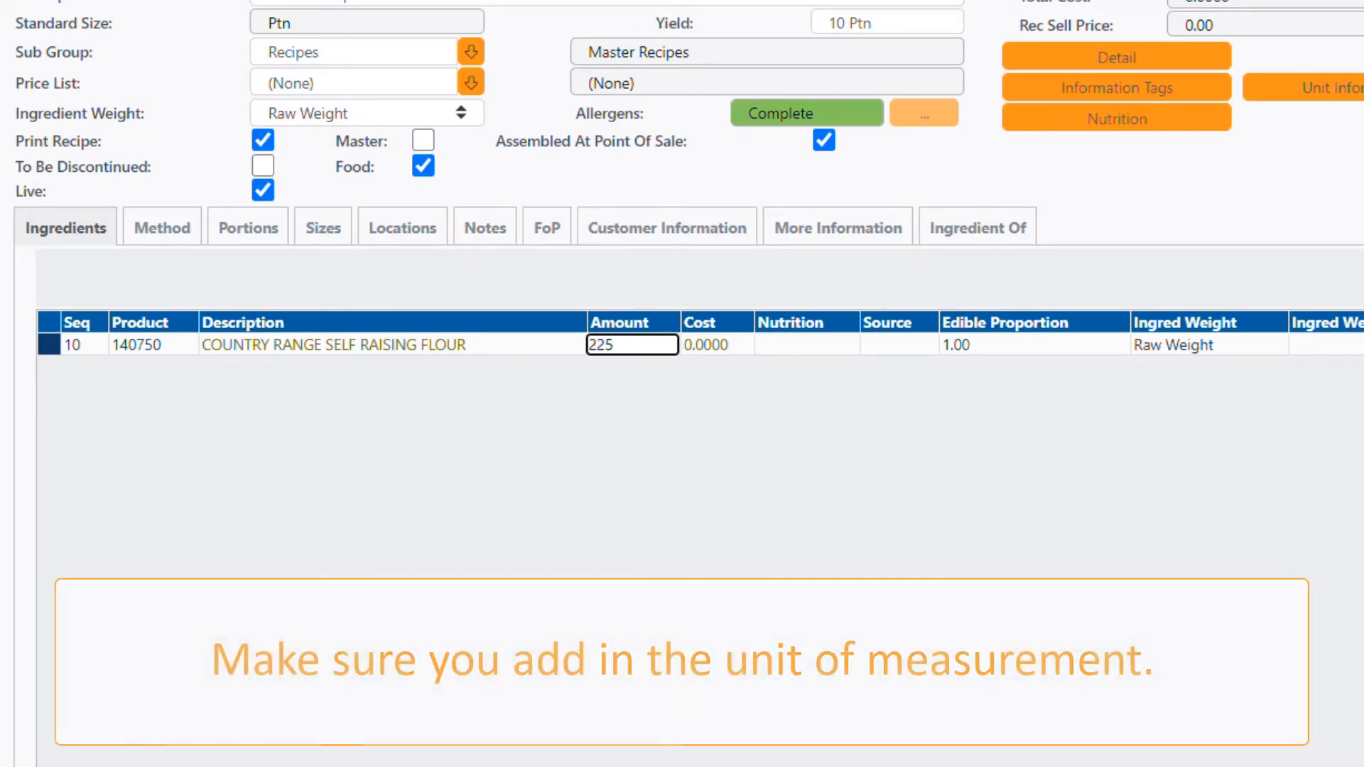
{"action": "type", "text": "g"}
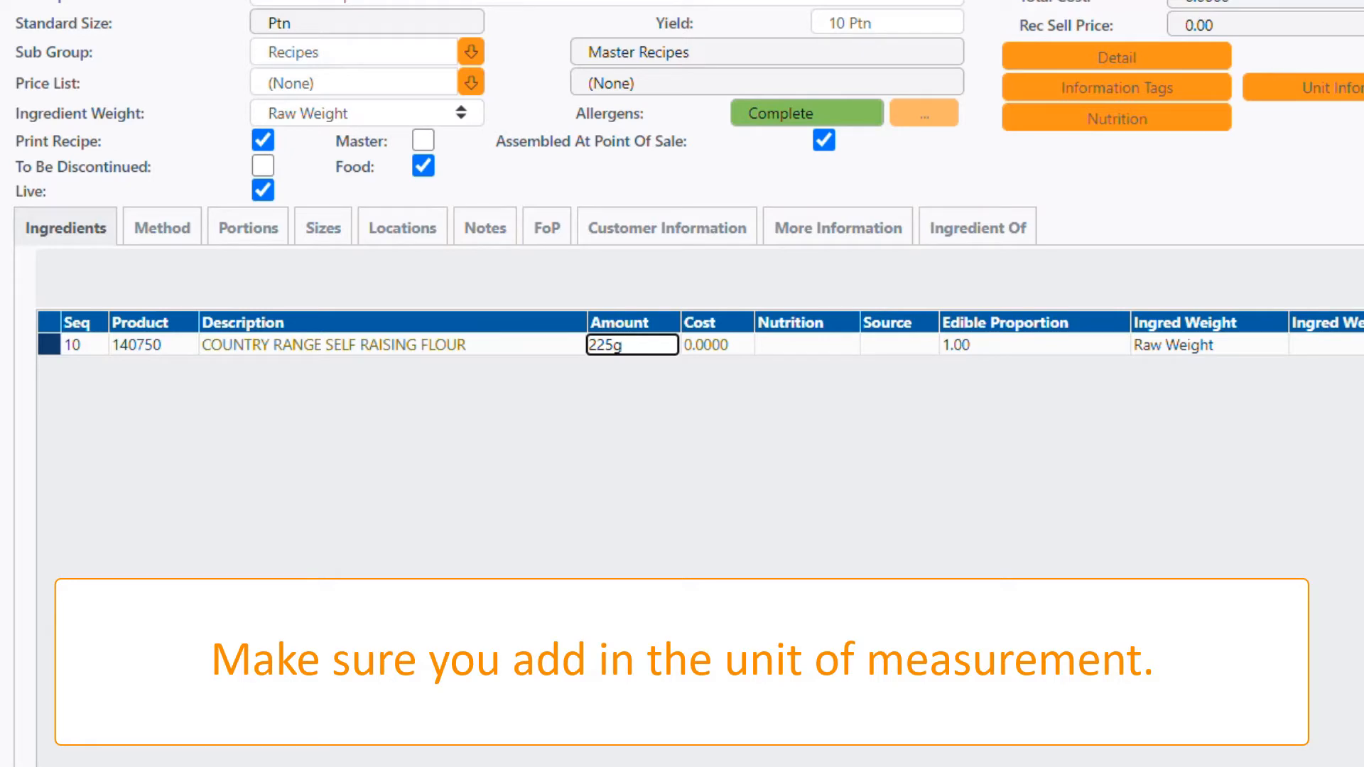
{"action": "key", "text": "Tab"}
{"action": "key", "text": "Tab"}
{"action": "key", "text": "Tab"}
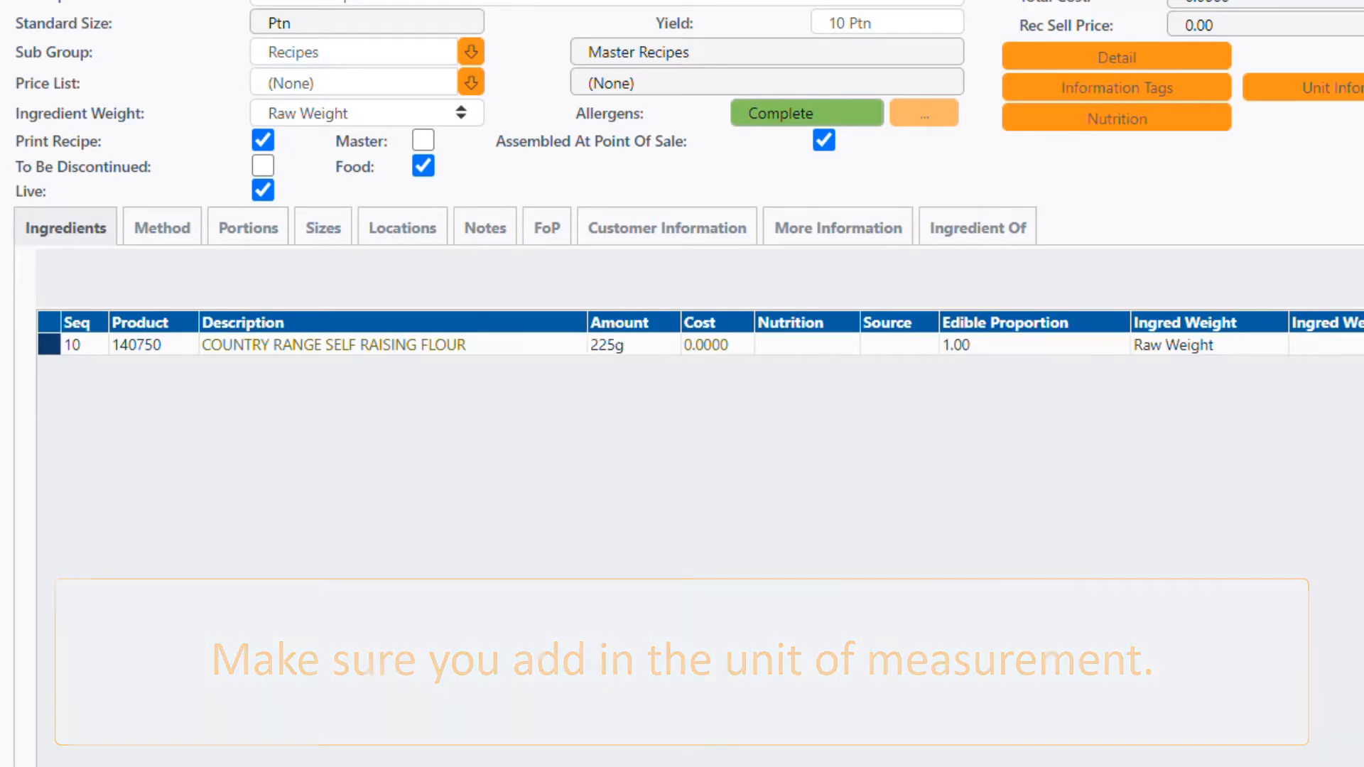
{"action": "key", "text": "Tab"}
{"action": "key", "text": "Tab"}
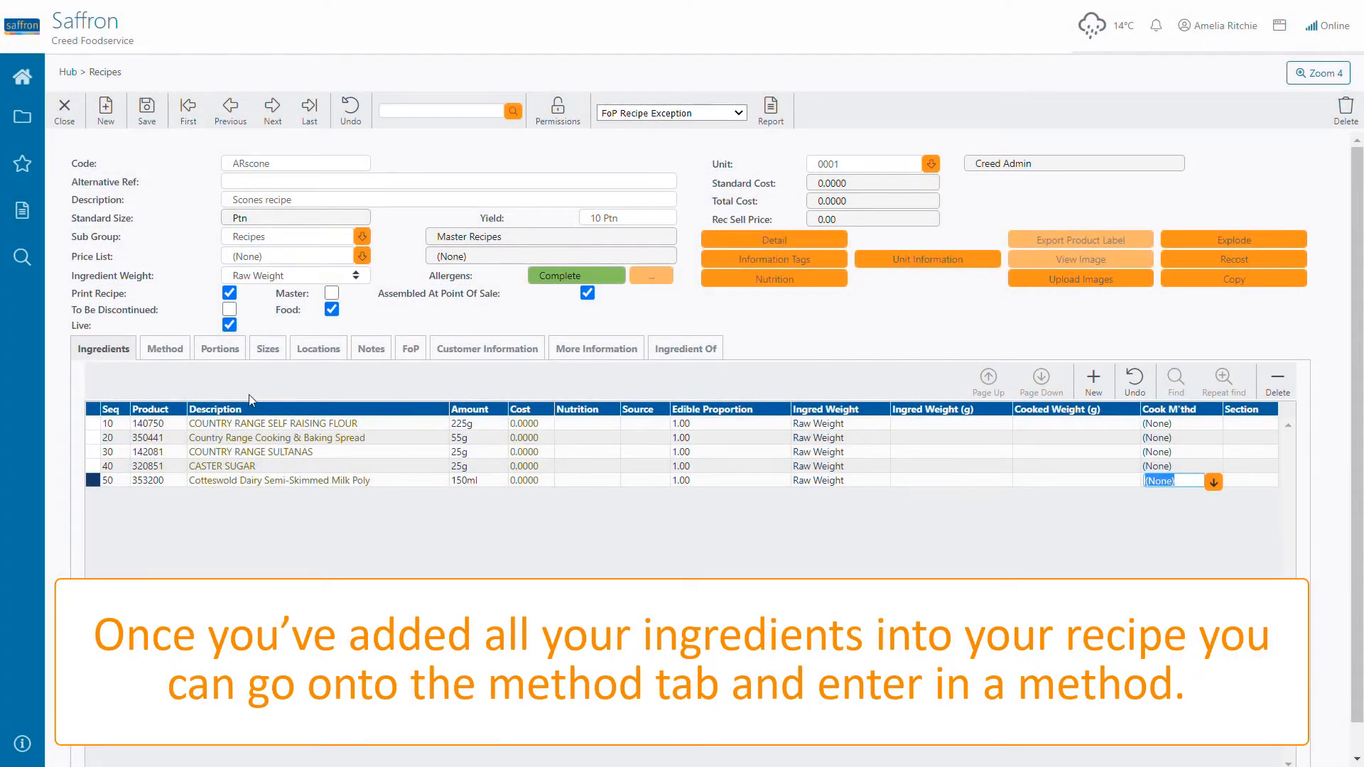
- Enter the recipe's method as "Scone method:" followed by lines numbered 1 to 3, and save the recipe
{"action": "left_click", "coordinate": [167, 350]}
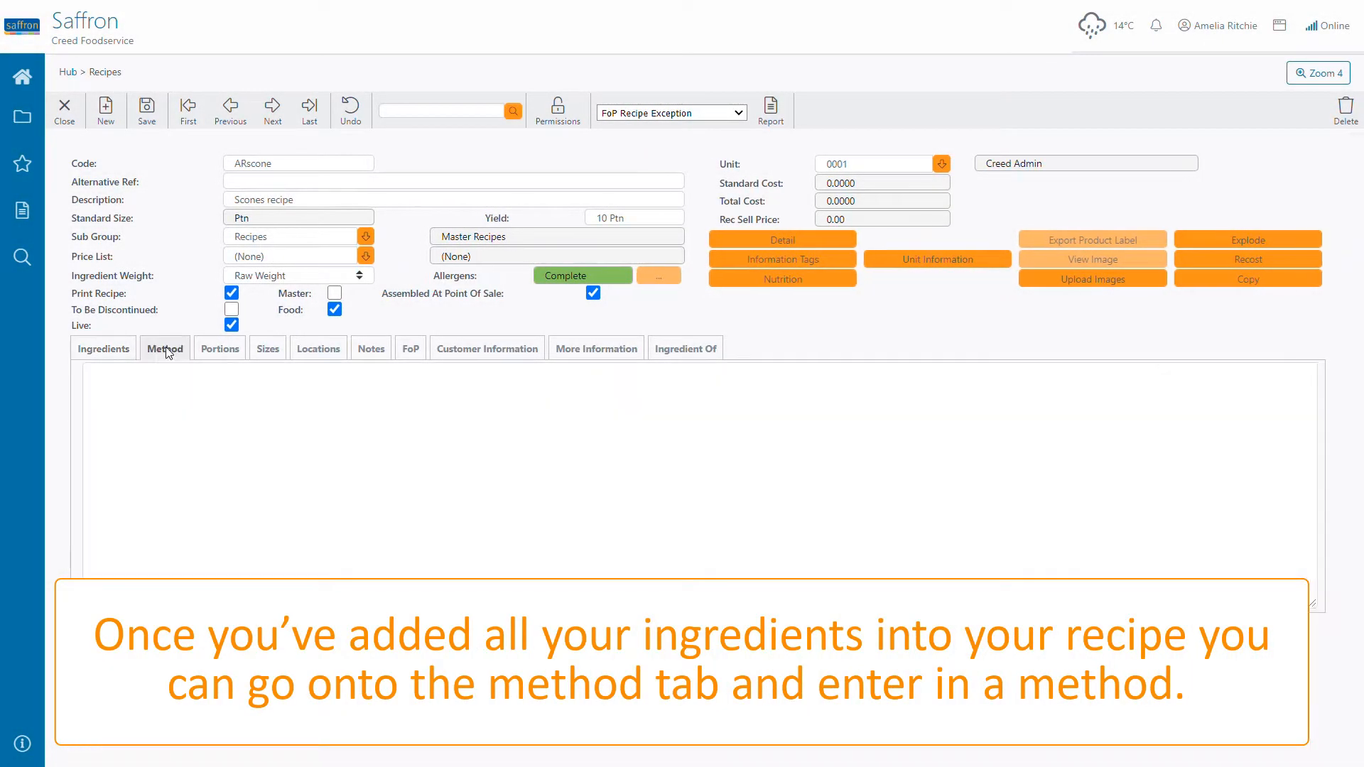
{"action": "left_click", "coordinate": [189, 390]}
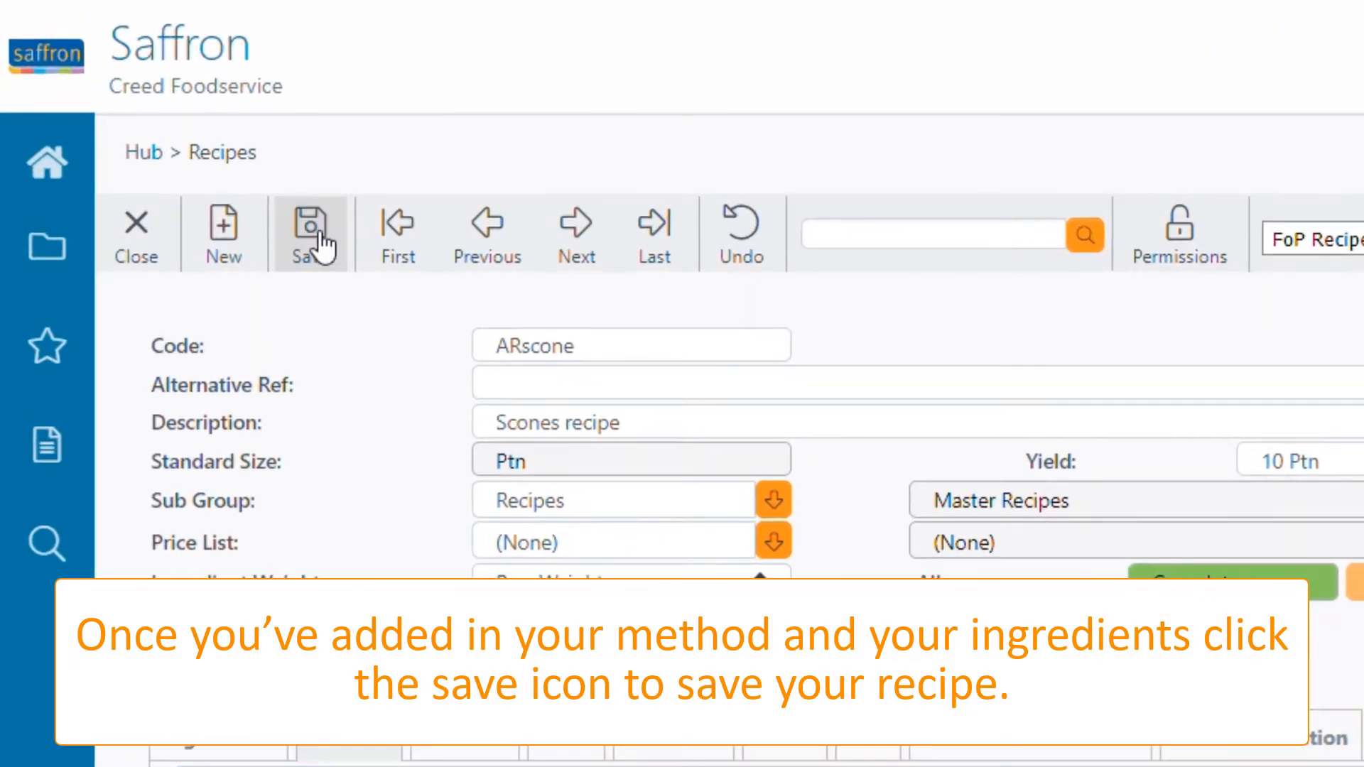
{"action": "left_click", "coordinate": [310, 231]}
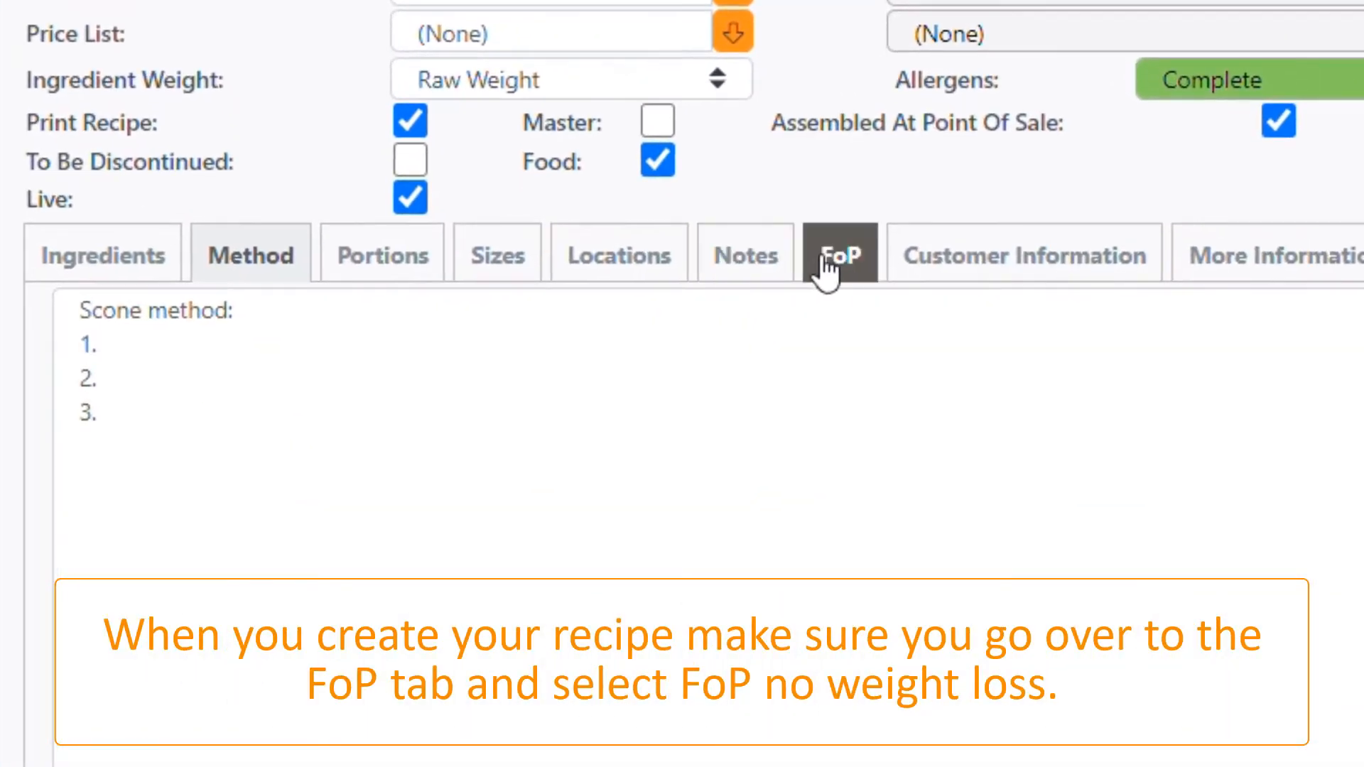
- Enable FoP No Weight Loss in the recipe's FoP settings
{"action": "left_click", "coordinate": [844, 266]}
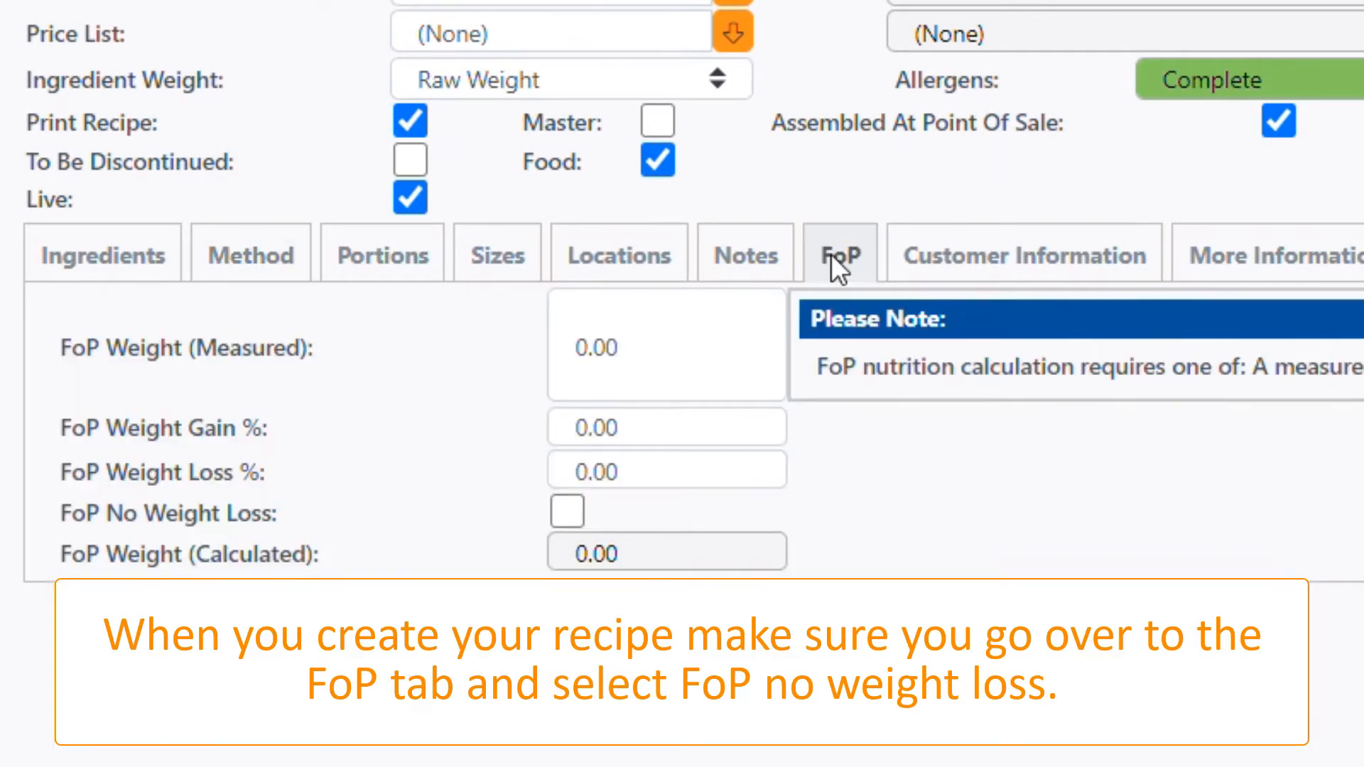
{"action": "left_click", "coordinate": [571, 518]}
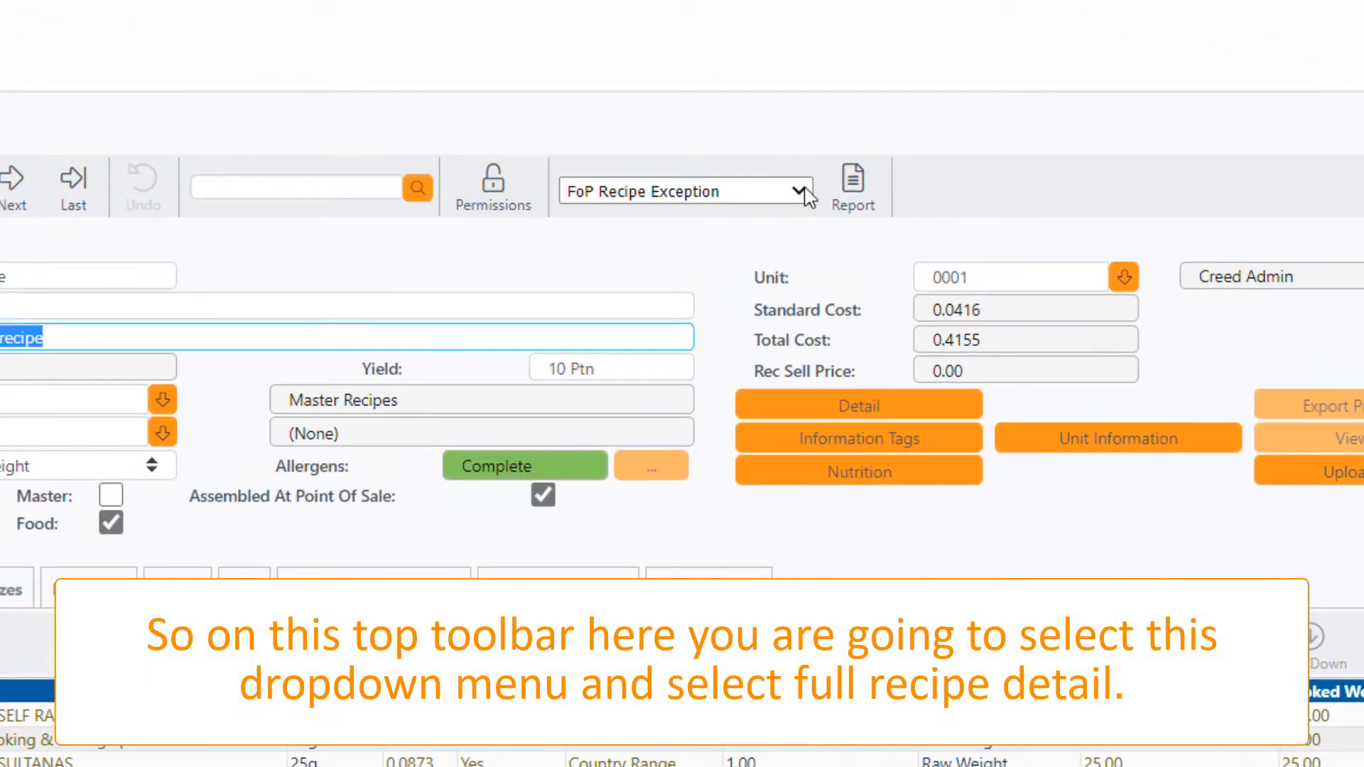
- Run the Full Recipe Detail report for the scones recipe, review it through the nutrition and allergen sections, and close it
{"action": "left_click", "coordinate": [803, 191]}
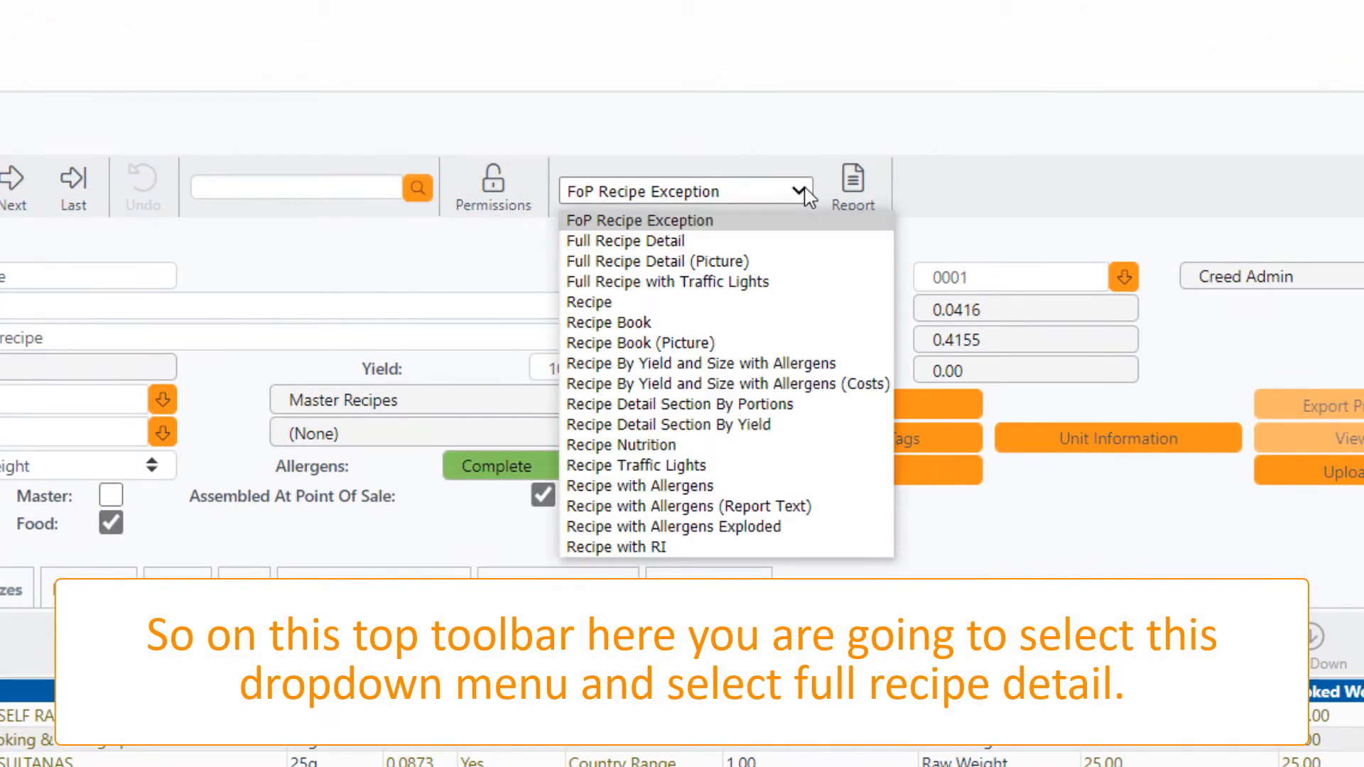
{"action": "left_click", "coordinate": [770, 241]}
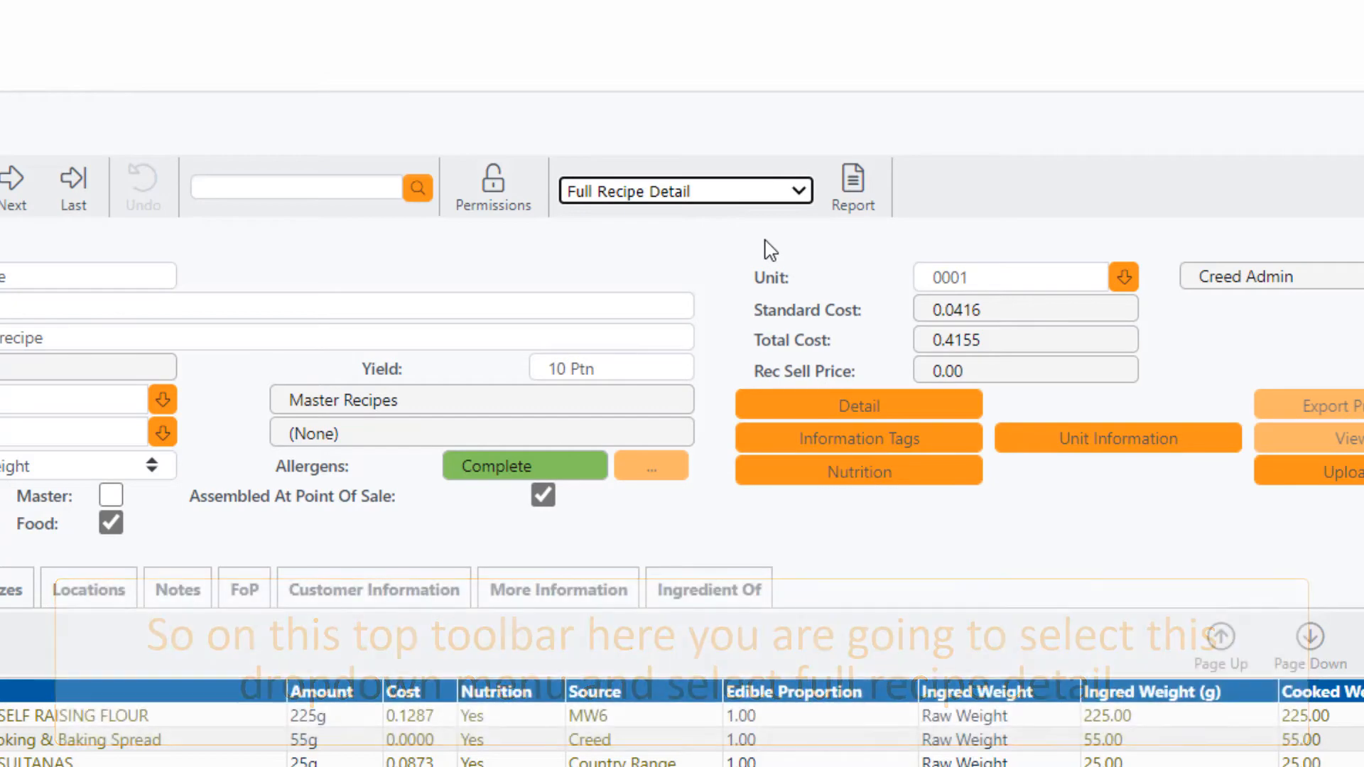
{"action": "left_click", "coordinate": [861, 210]}
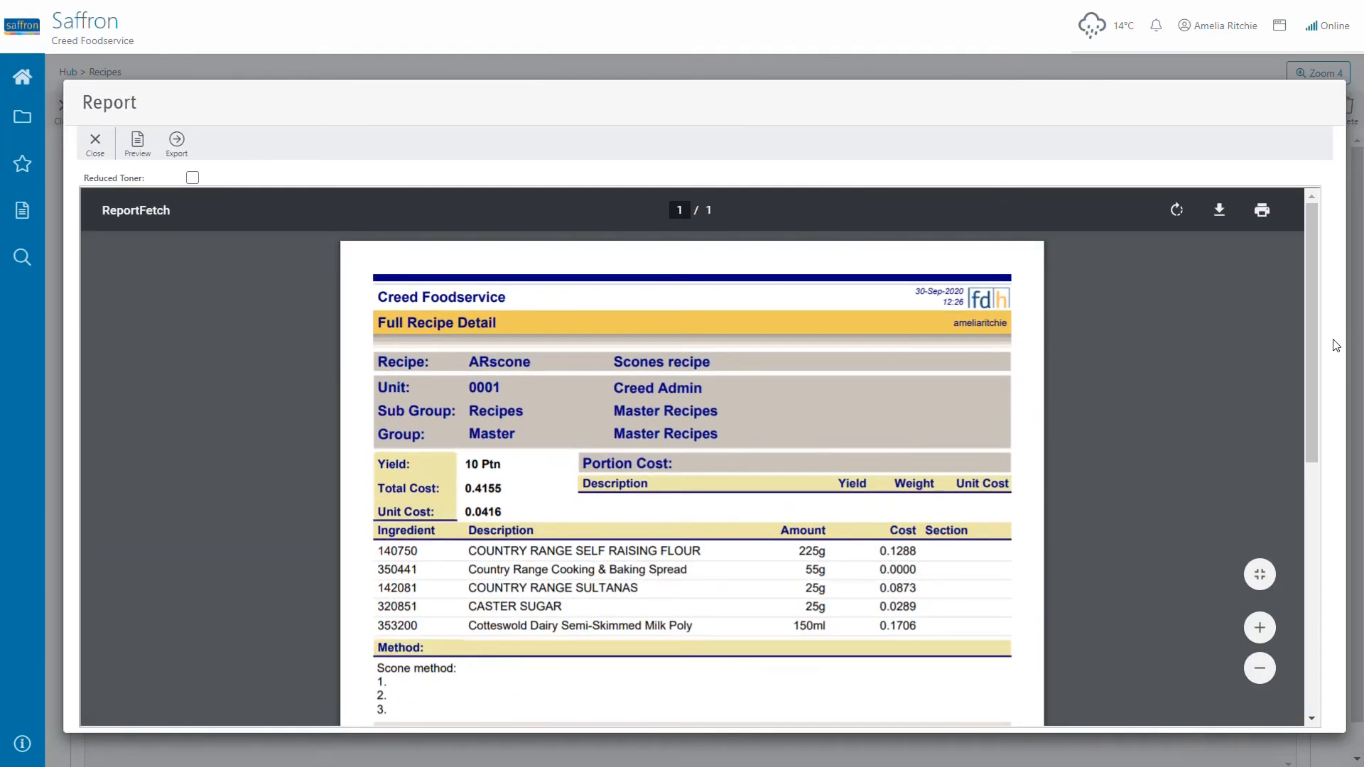
{"action": "left_click_drag", "start_coordinate": [1315, 342], "coordinate": [1322, 557]}
{"action": "left_click_drag", "start_coordinate": [1320, 578], "coordinate": [1315, 601]}
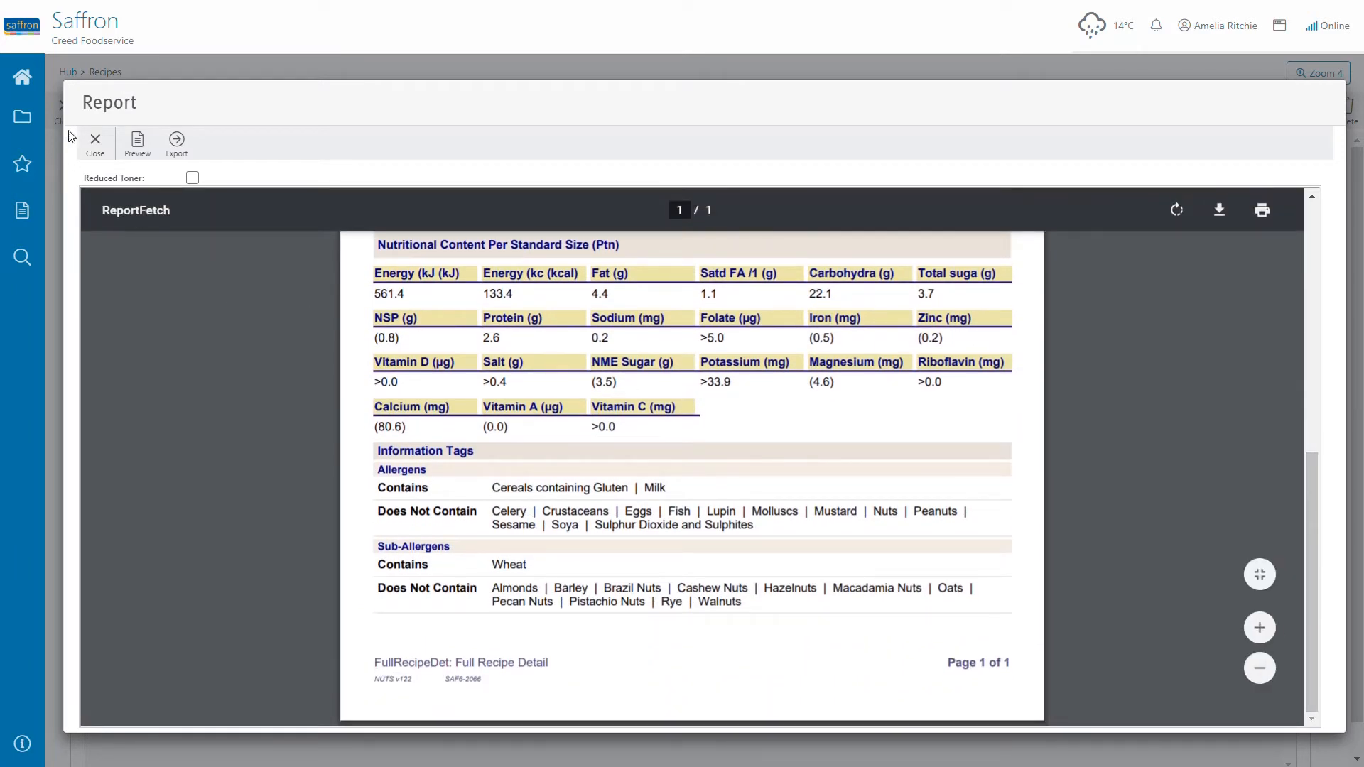
{"action": "left_click", "coordinate": [89, 145]}
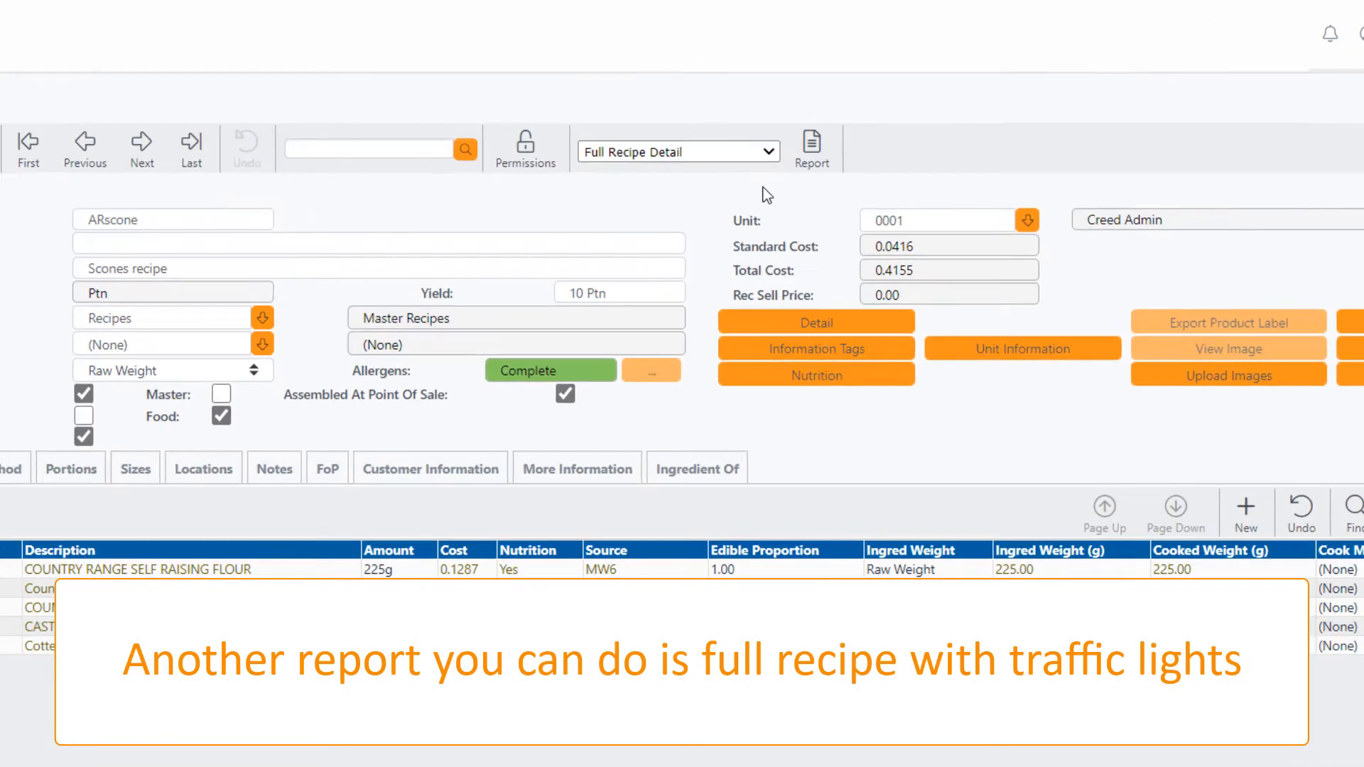
- Run the Full Recipe with Traffic Lights report, review its nutritional content and traffic-light labels, and close it
{"action": "left_click", "coordinate": [739, 113]}
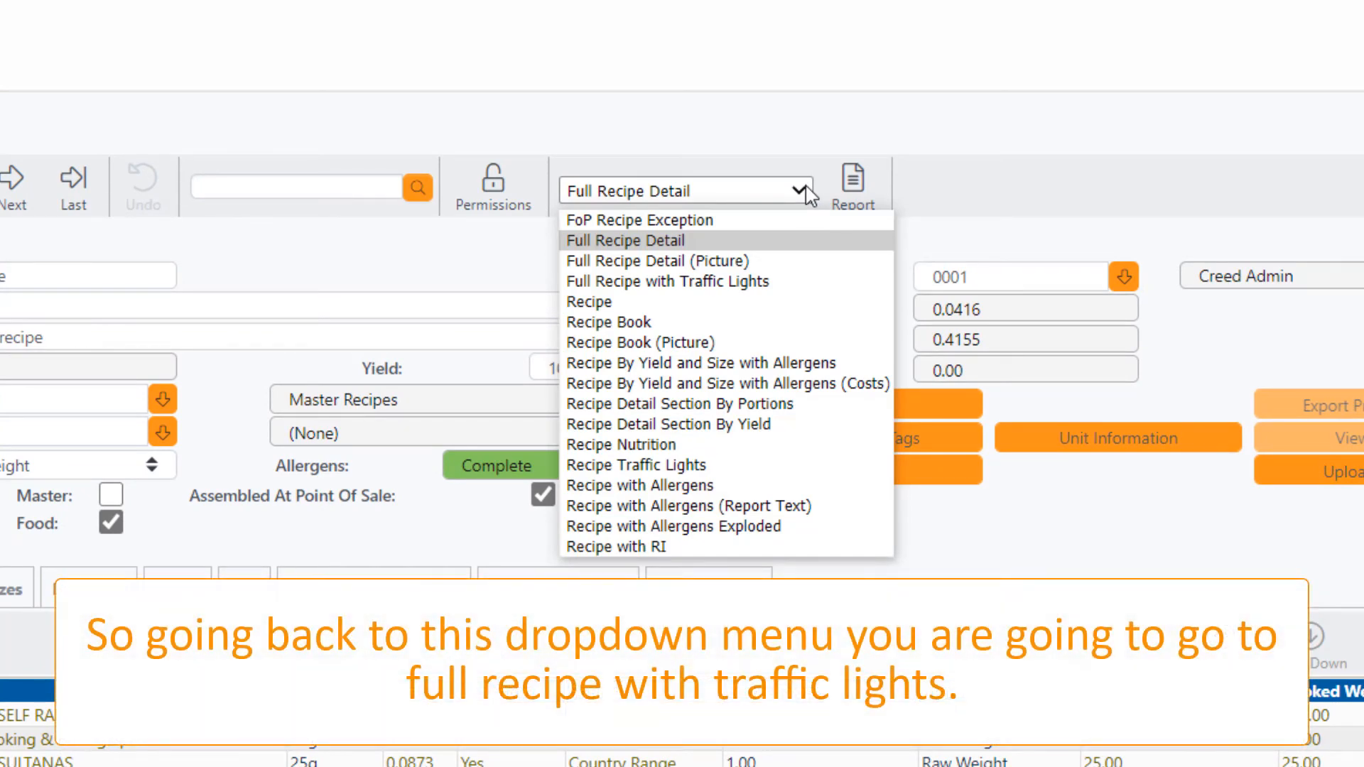
{"action": "left_click", "coordinate": [781, 283]}
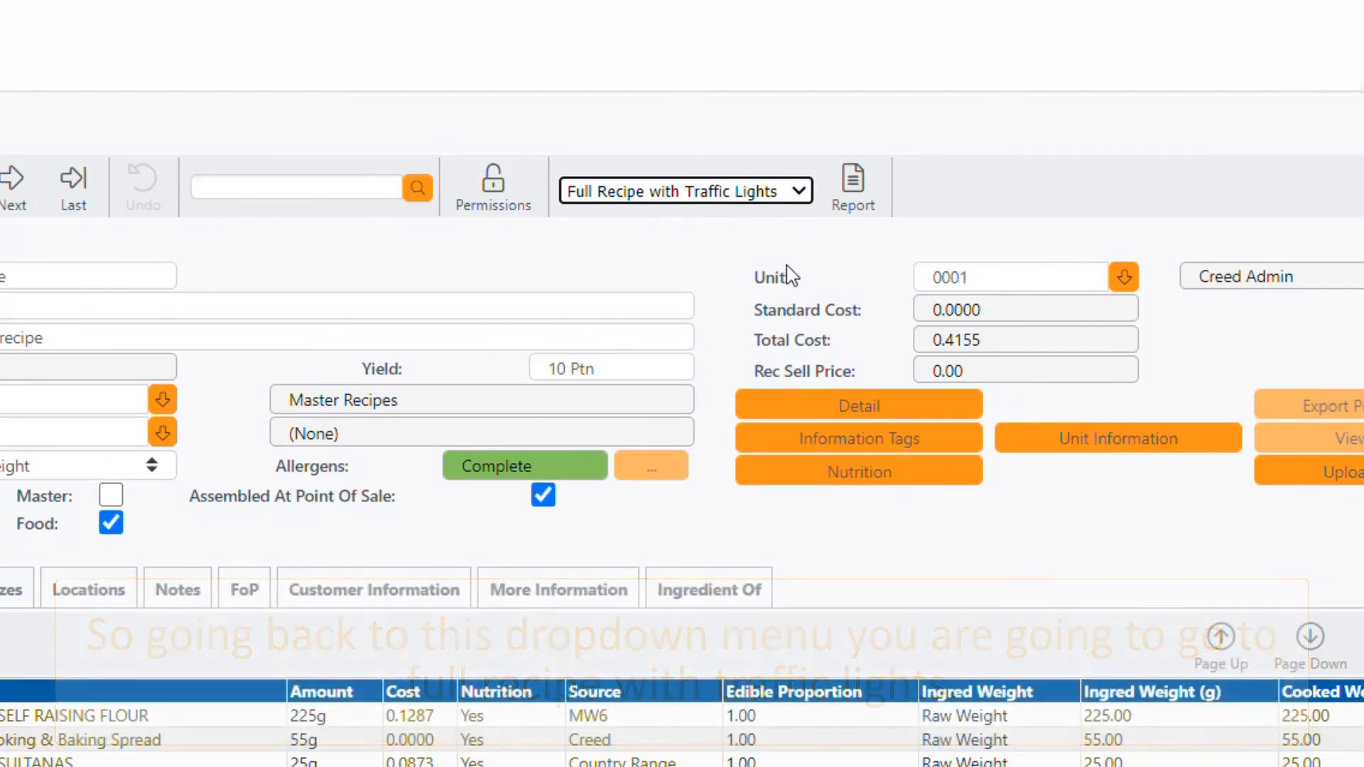
{"action": "left_click", "coordinate": [885, 203]}
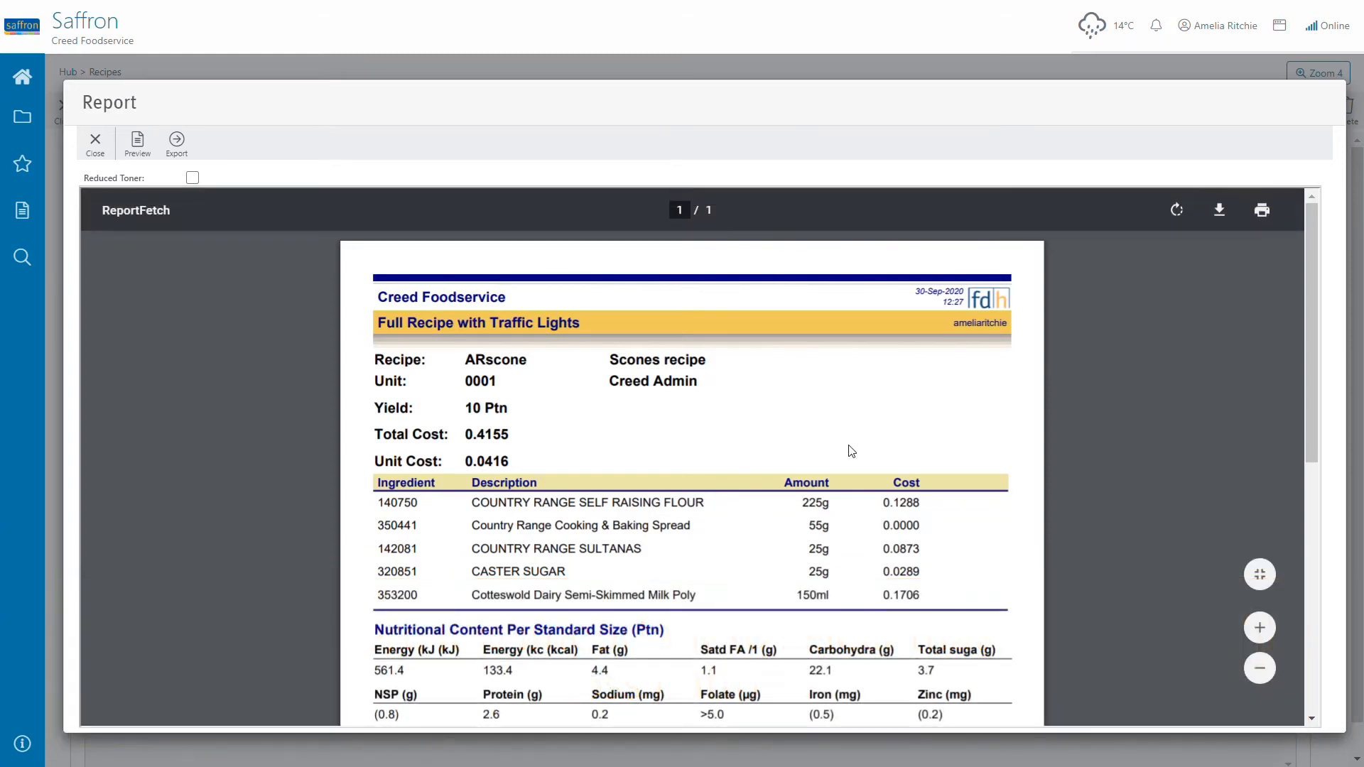
{"action": "scroll", "coordinate": [855, 432], "scroll_direction": "down", "scroll_amount": 1}
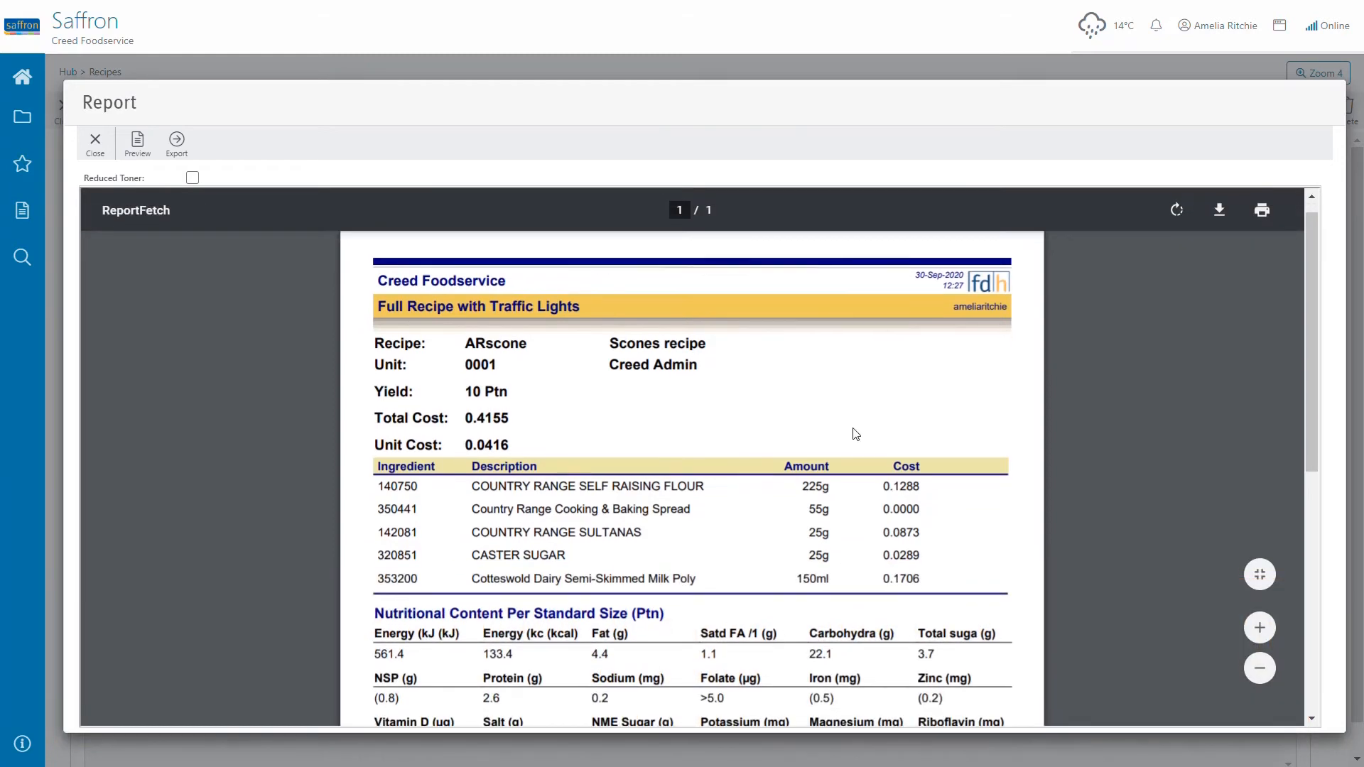
{"action": "left_click_drag", "start_coordinate": [1305, 309], "coordinate": [1315, 477]}
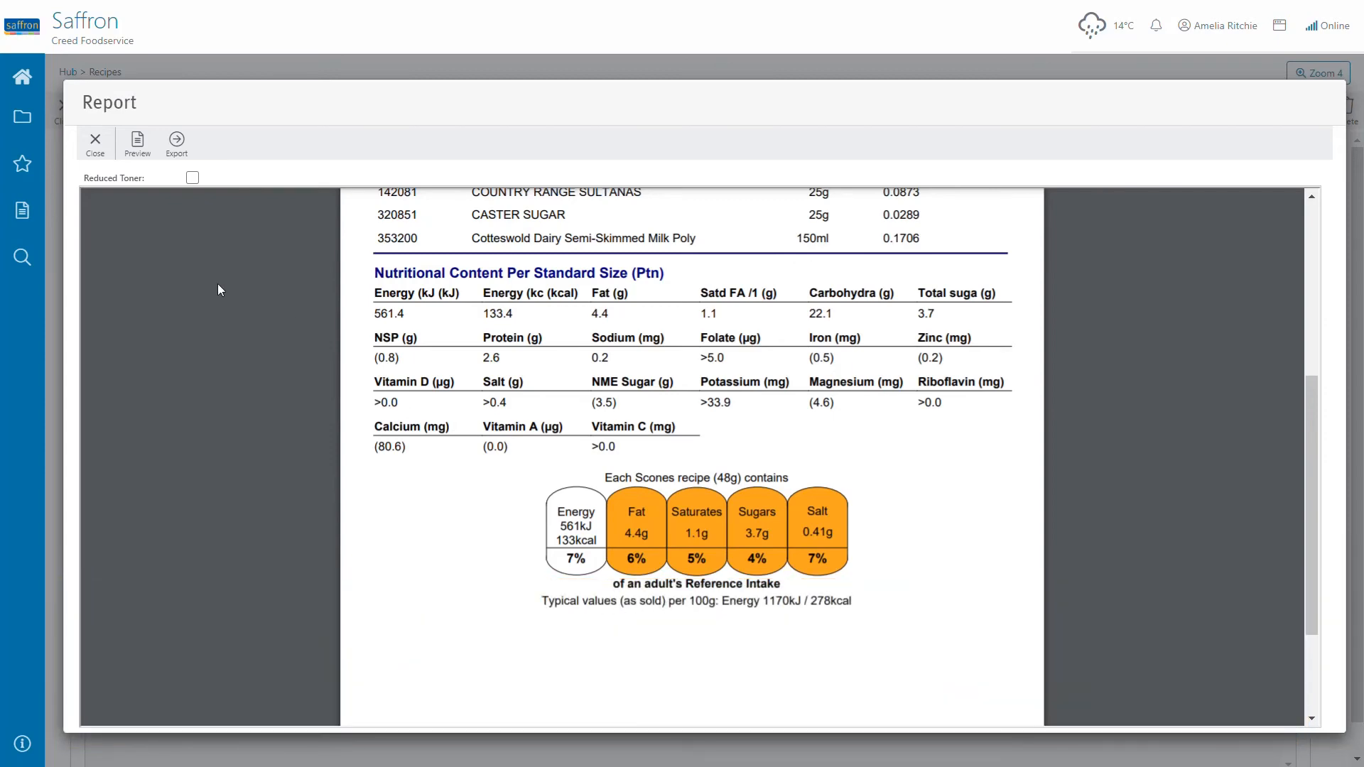
{"action": "left_click", "coordinate": [106, 152]}
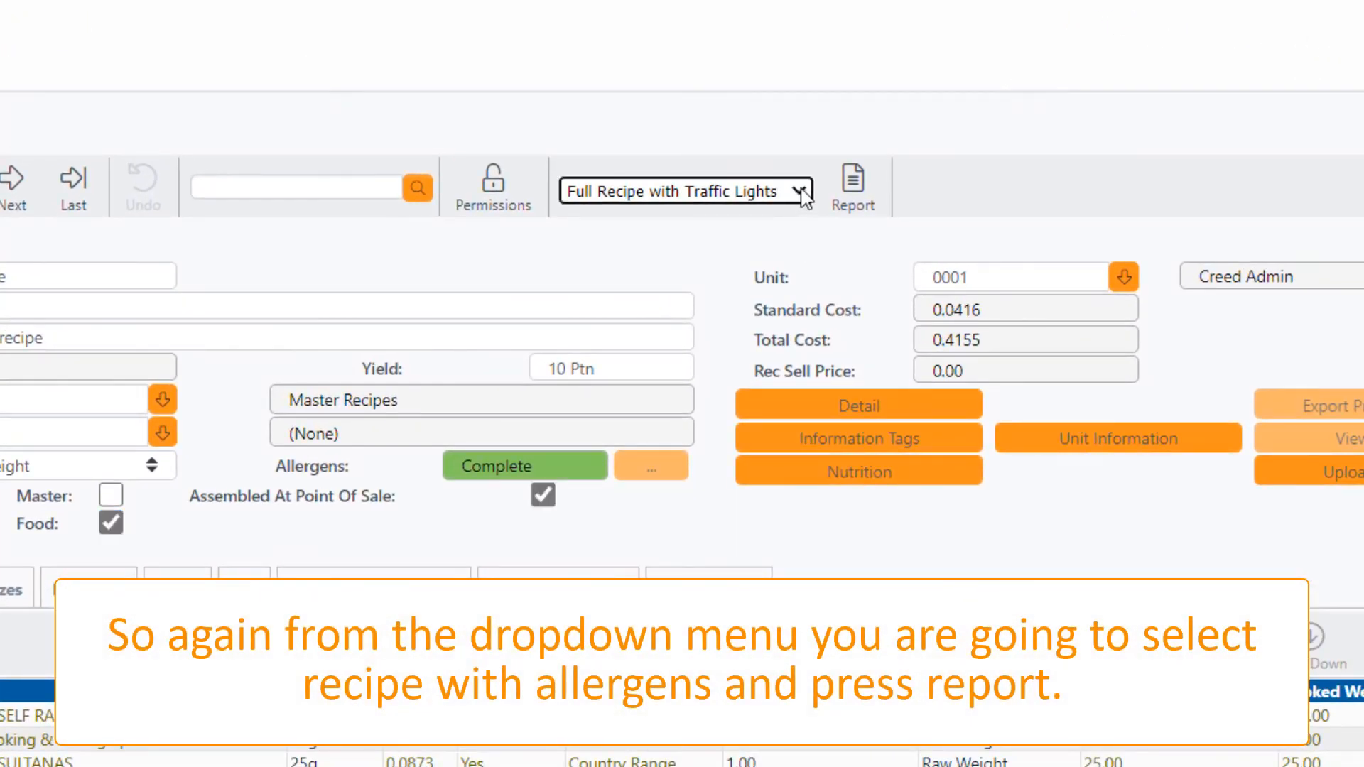
- Run the Recipe with Allergens report and examine the allergens for the whole recipe and for each ingredient
{"action": "left_click", "coordinate": [802, 190]}
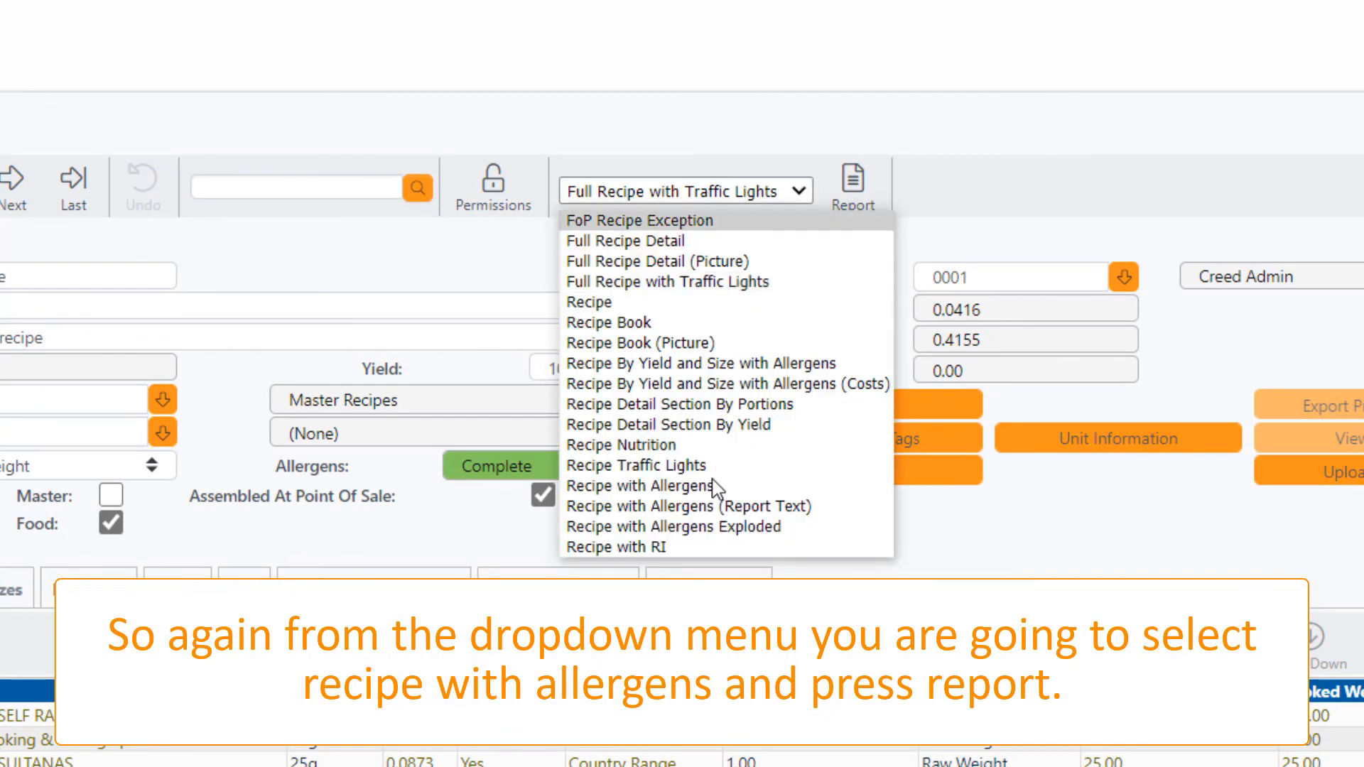
{"action": "left_click", "coordinate": [714, 489]}
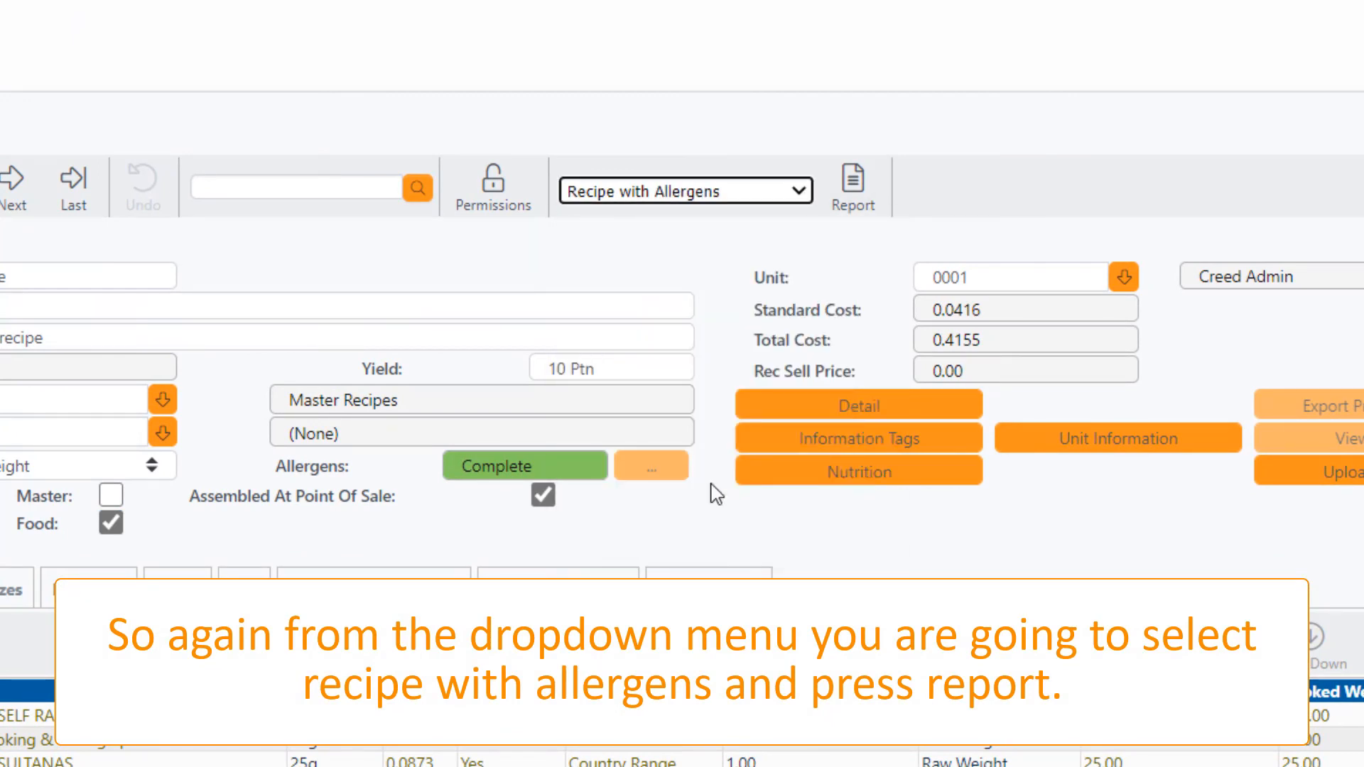
{"action": "left_click", "coordinate": [858, 196]}
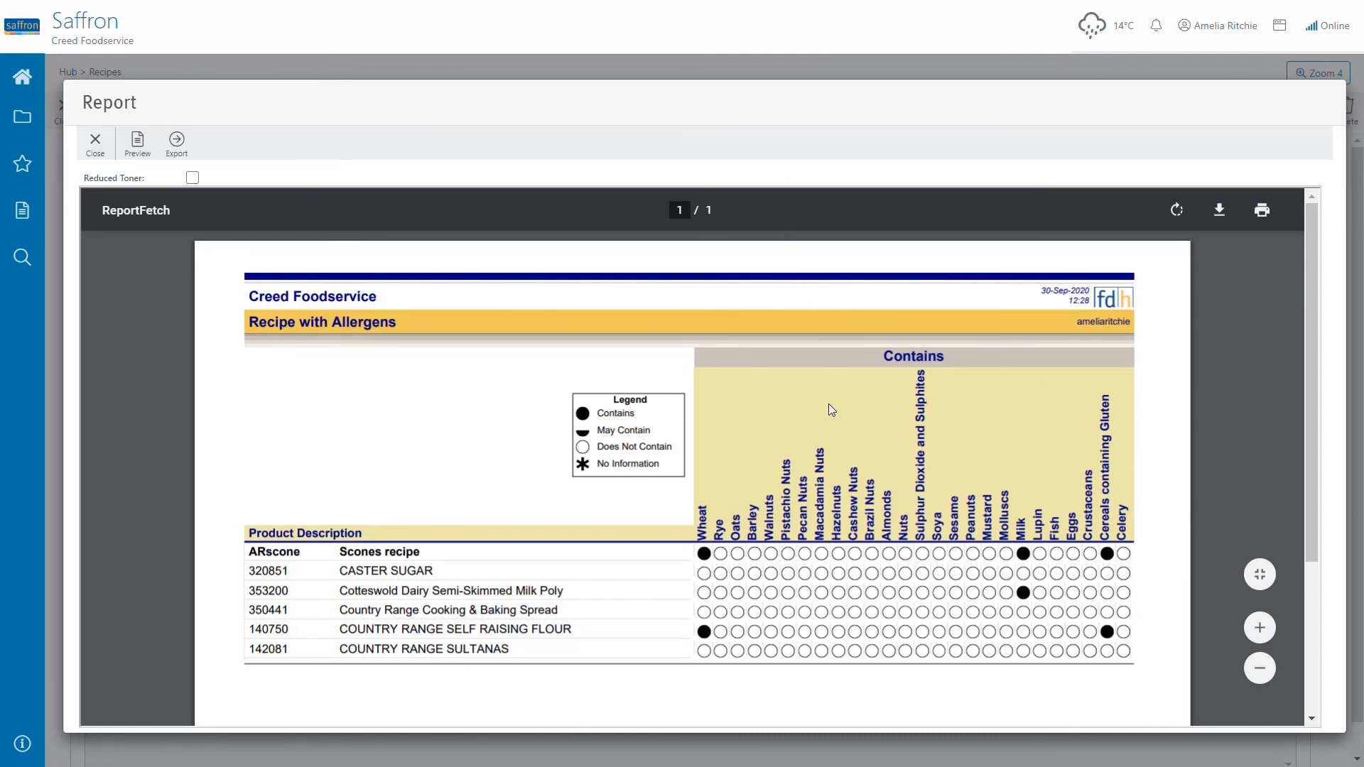
{"action": "scroll", "coordinate": [828, 410], "scroll_direction": "down", "scroll_amount": 1}
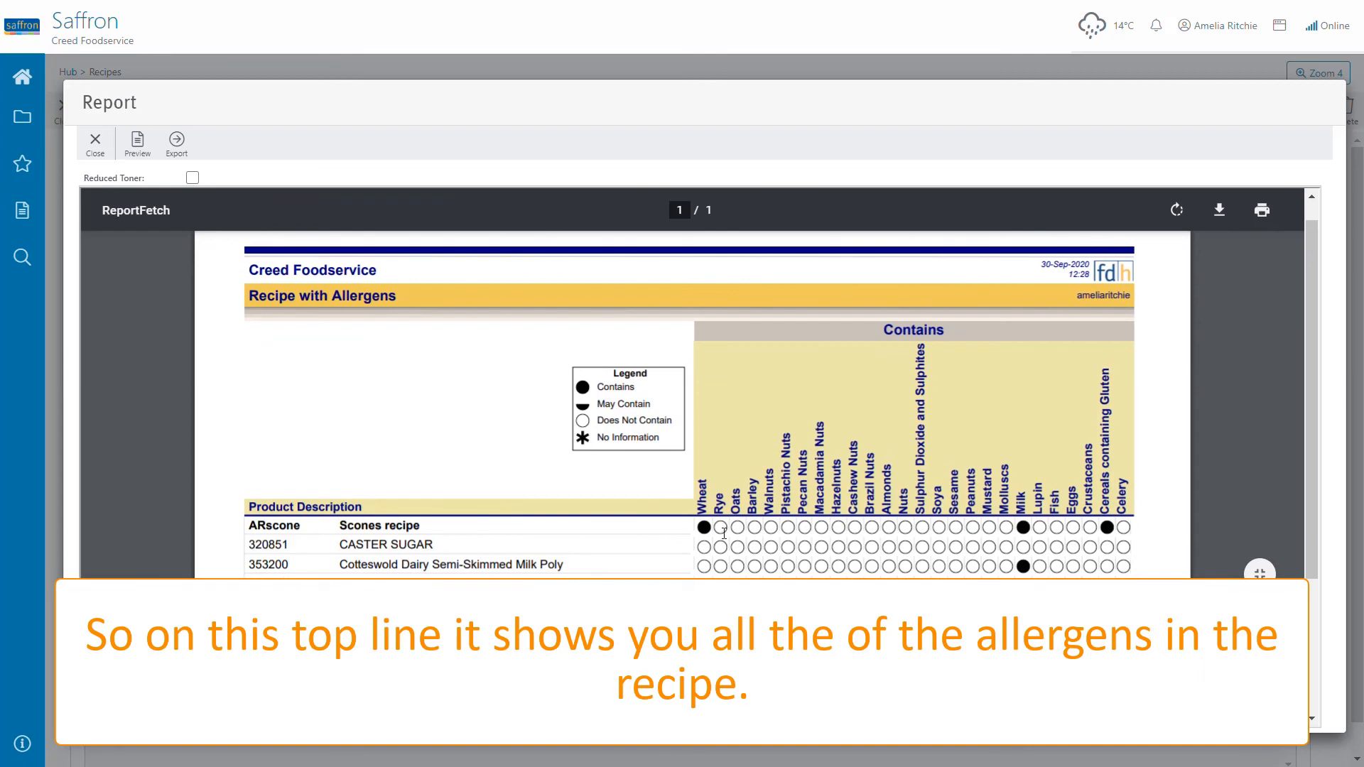
{"action": "left_click_drag", "start_coordinate": [714, 533], "coordinate": [1023, 522]}
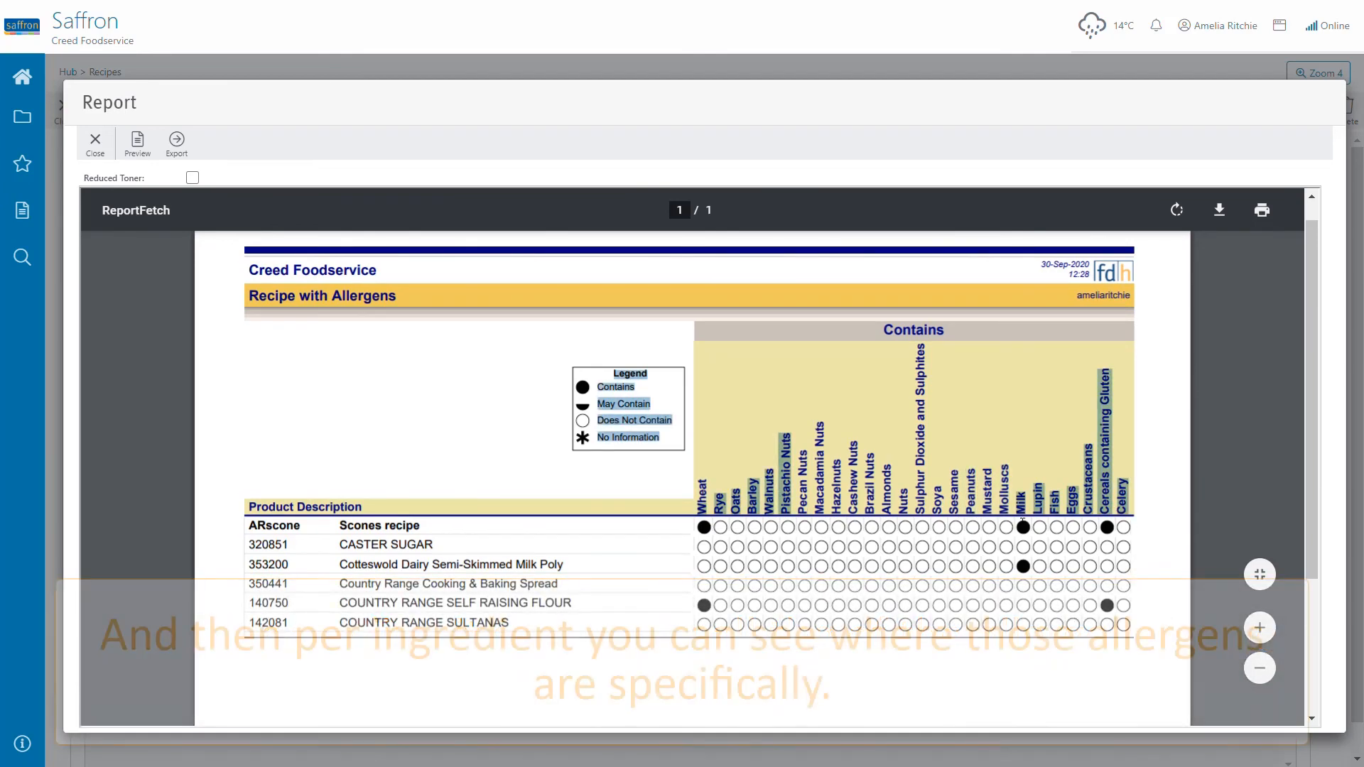
{"action": "left_click", "coordinate": [589, 556]}
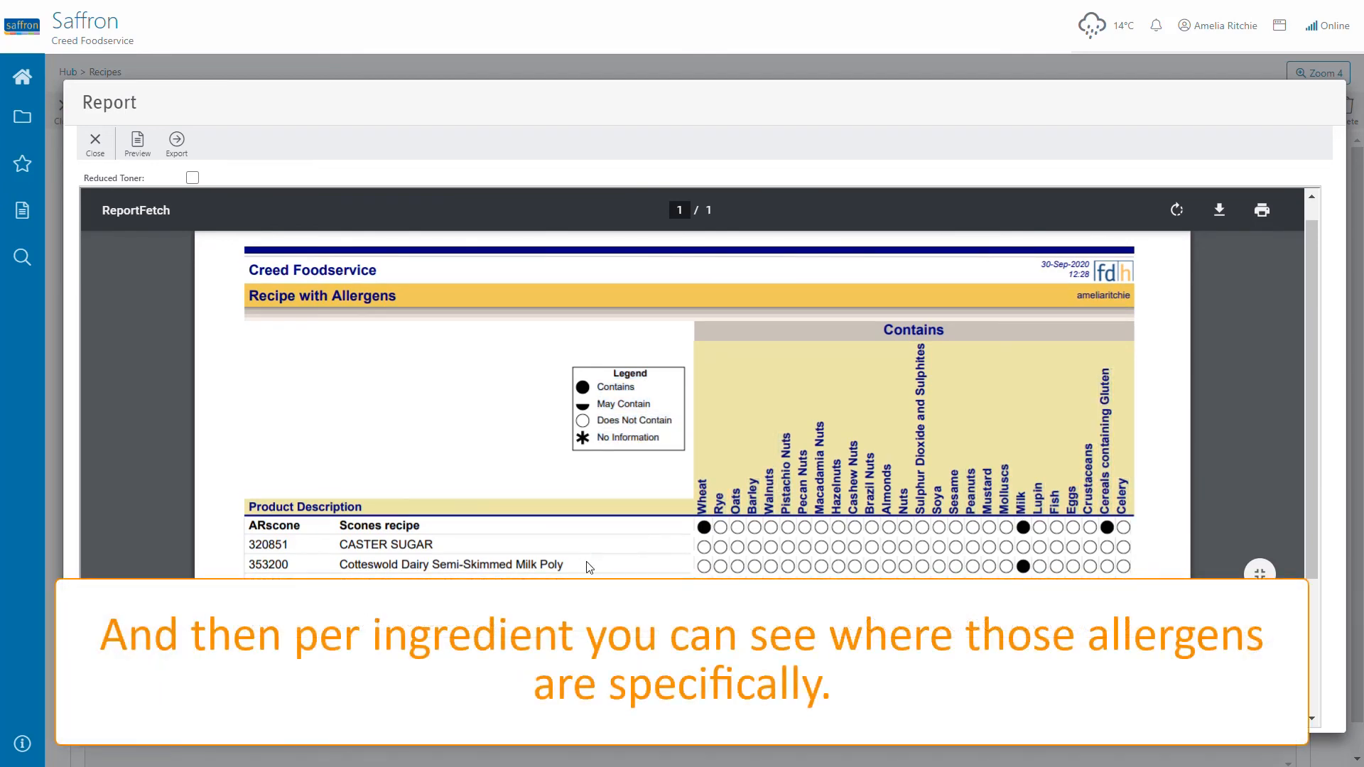